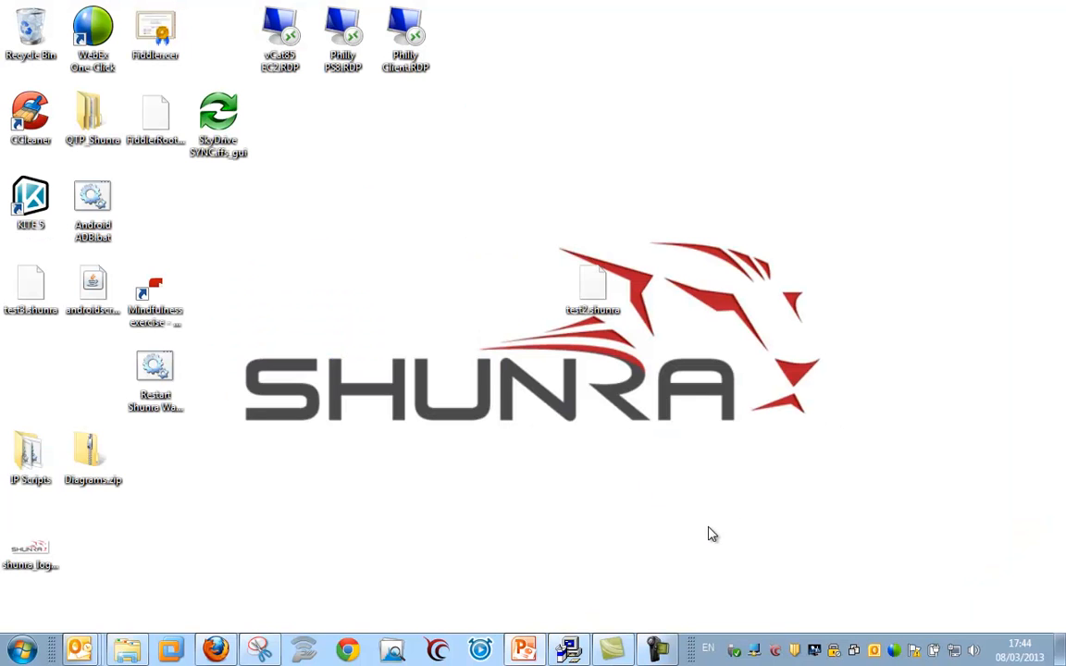
Set the active adapter to 192.168.0.8 - Intel(R) 82577LM Gigabit Network Connection.
{"action": "right_click", "coordinate": [775, 653]}
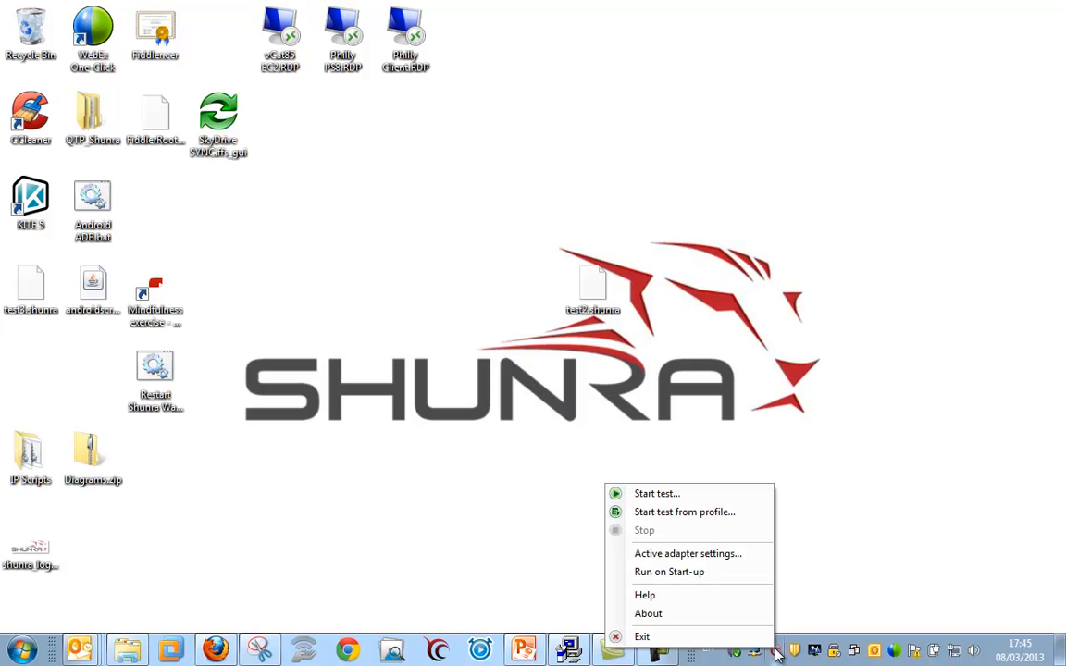
{"action": "left_click", "coordinate": [696, 554]}
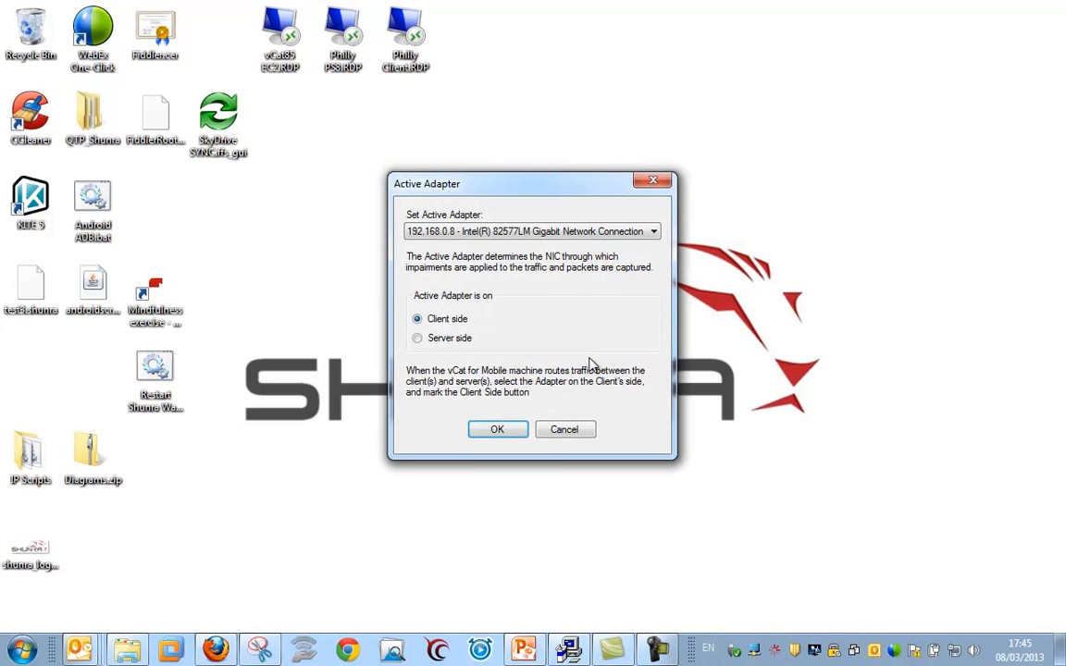
{"action": "left_click", "coordinate": [534, 235]}
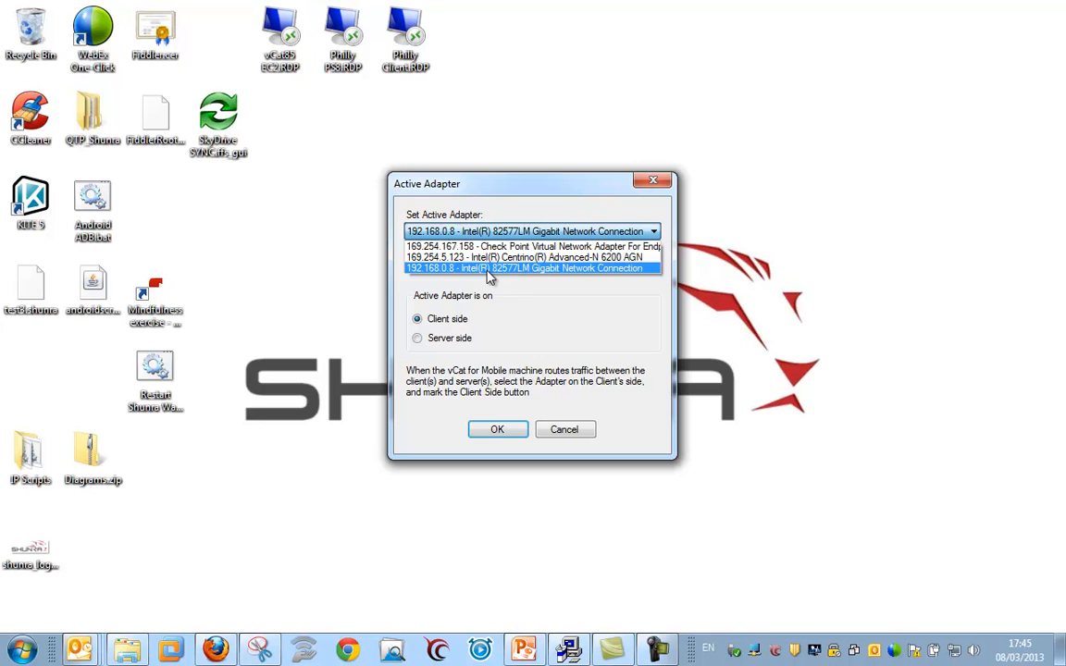
{"action": "left_click", "coordinate": [488, 270]}
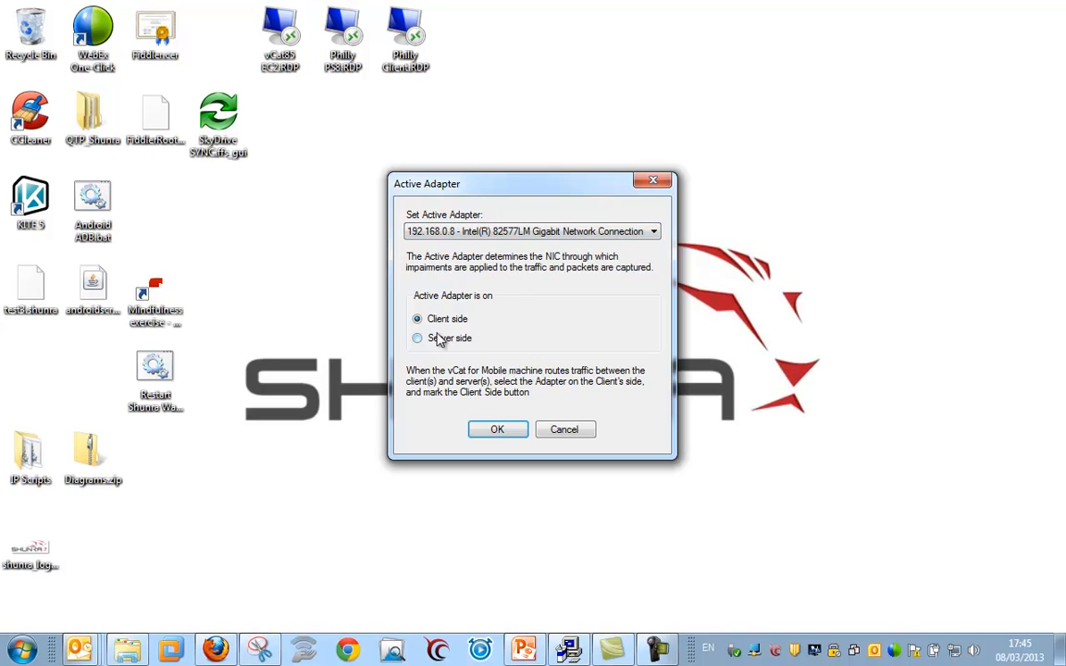
{"action": "left_click", "coordinate": [498, 430]}
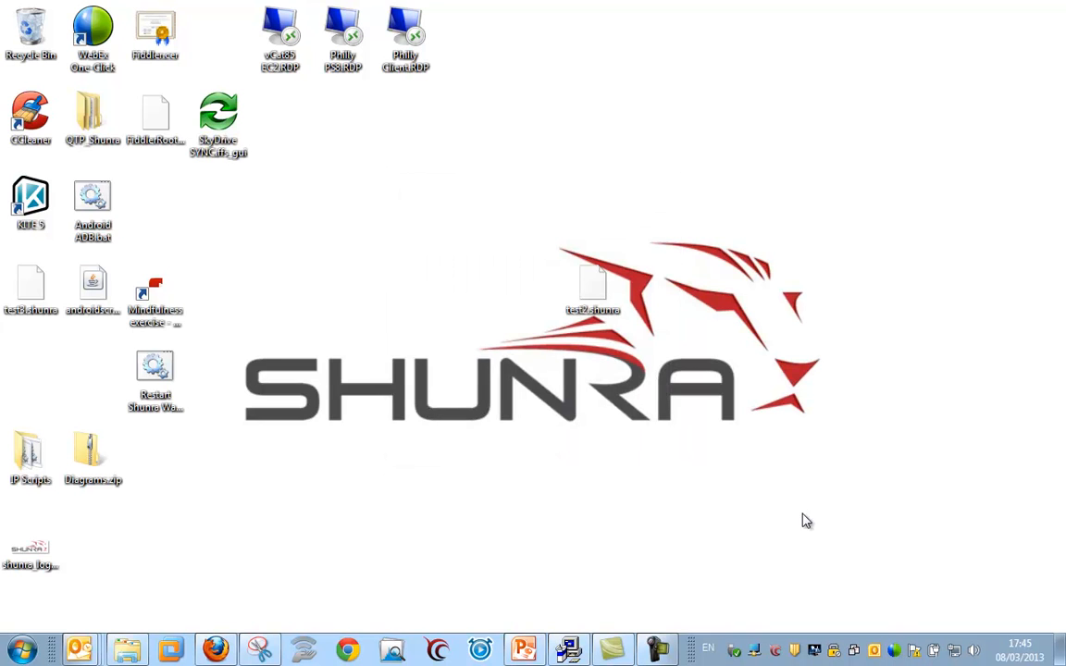
Prepare a manual network test with a latency of 100 ms.
{"action": "right_click", "coordinate": [776, 653]}
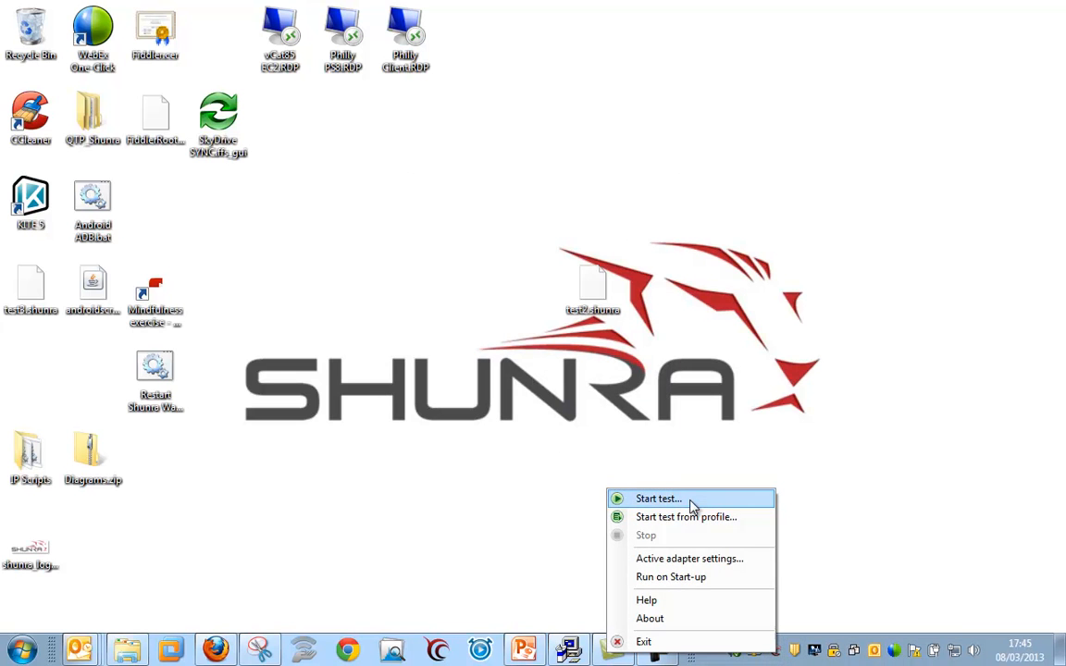
{"action": "left_click", "coordinate": [658, 499]}
{"action": "double_click", "coordinate": [518, 267]}
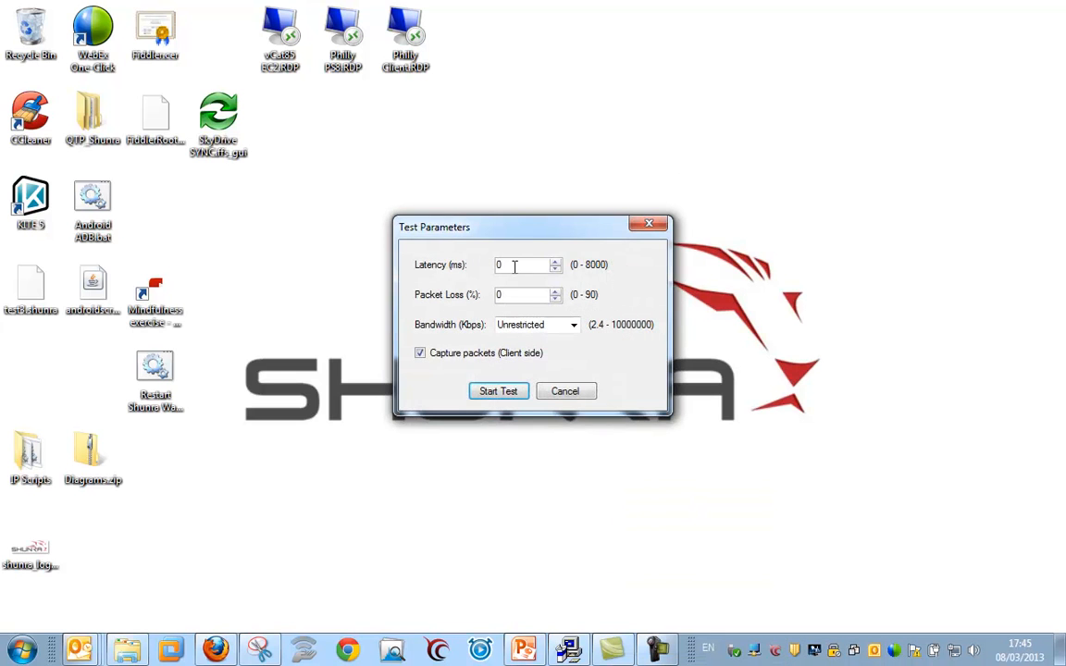
{"action": "type", "text": "100"}
Open a command prompt below the test parameters and ping 192.168.0.1.
{"action": "left_click", "coordinate": [20, 650]}
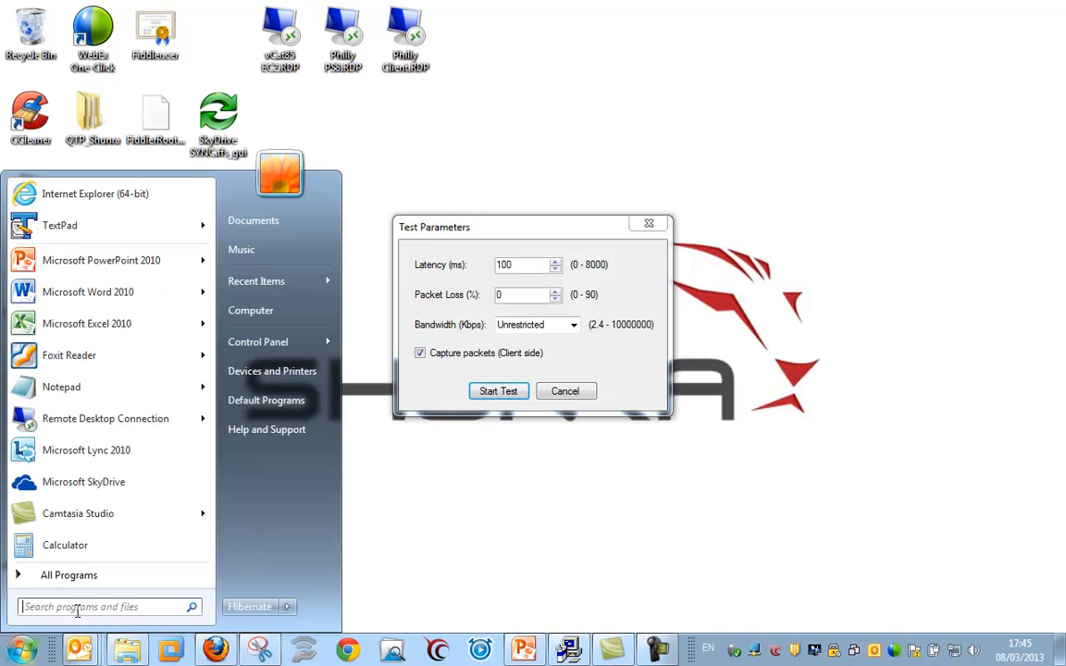
{"action": "type", "text": "cmd"}
{"action": "key", "text": "Return"}
{"action": "left_click_drag", "start_coordinate": [359, 58], "coordinate": [405, 320]}
{"action": "type", "text": "ping 192.168.0.1"}
{"action": "key", "text": "Return"}
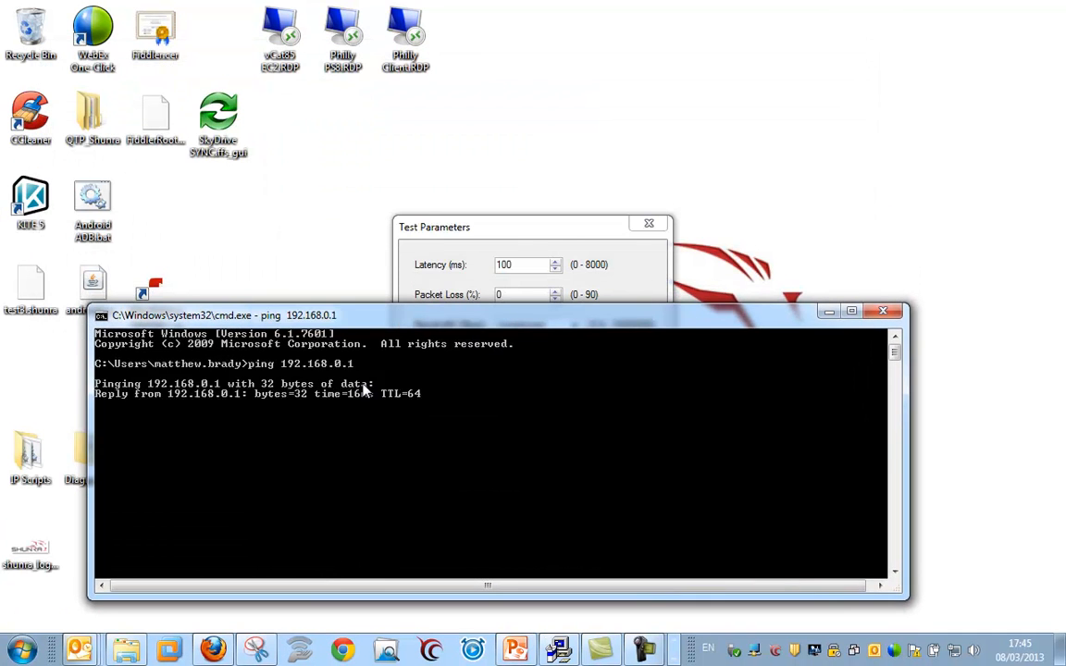
Repeat the ping to 192.168.0.1 continuously with the -t option.
{"action": "key", "text": "Up"}
{"action": "type", "text": "-t"}
{"action": "key", "text": "Return"}
Start the prepared network test while the continuous ping is running, and stop it once the ping replies reflect the emulation.
{"action": "left_click_drag", "start_coordinate": [539, 242], "coordinate": [547, 67]}
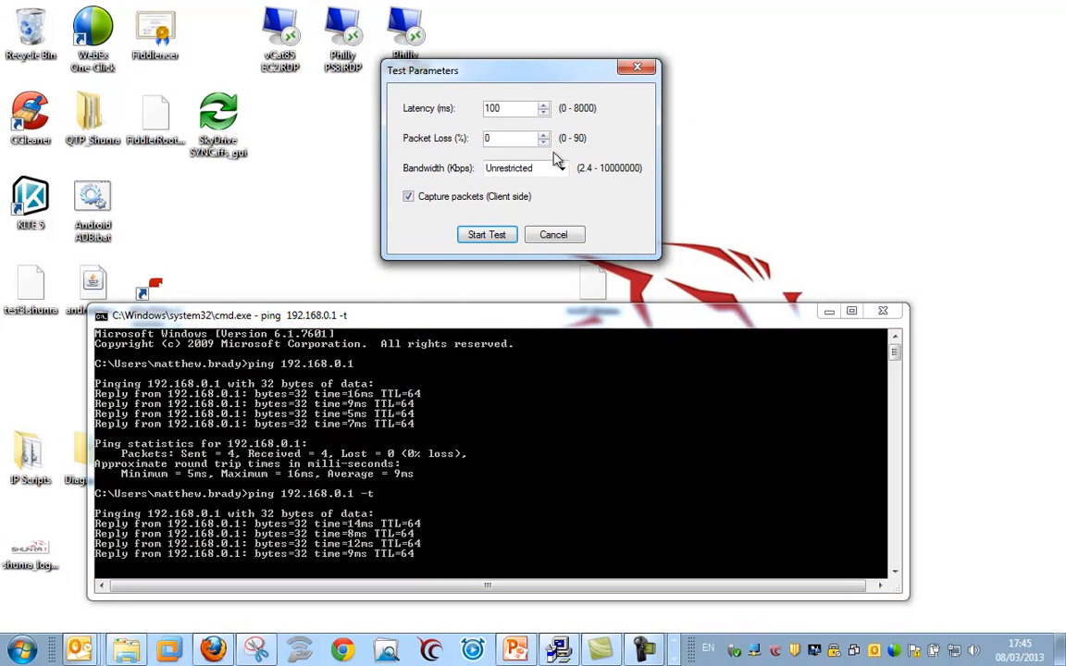
{"action": "left_click", "coordinate": [495, 236]}
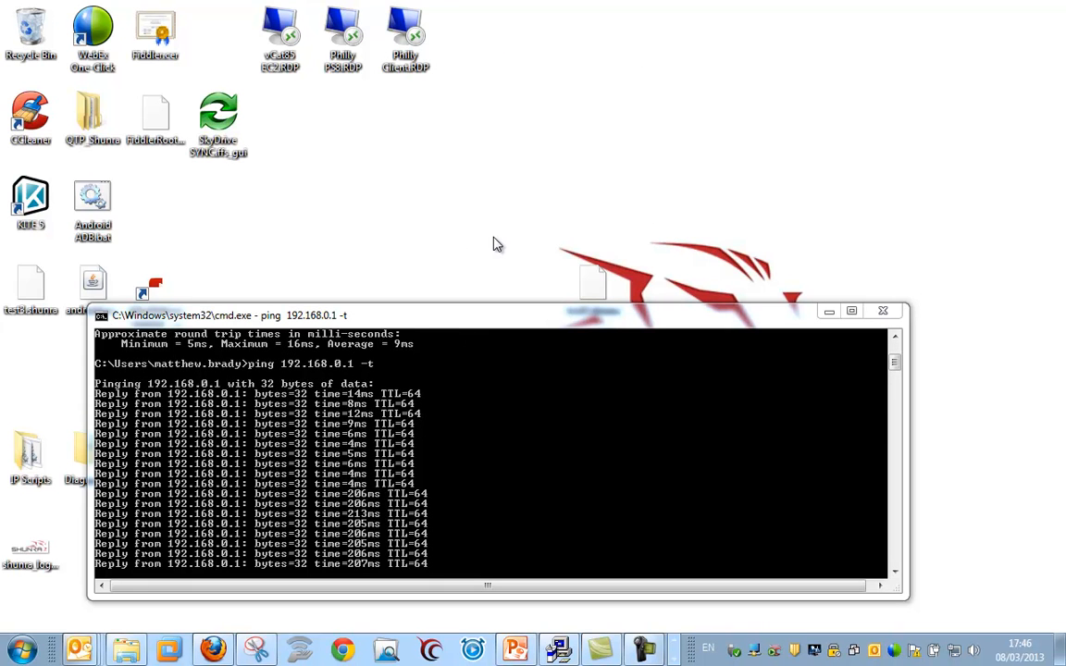
{"action": "right_click", "coordinate": [774, 651]}
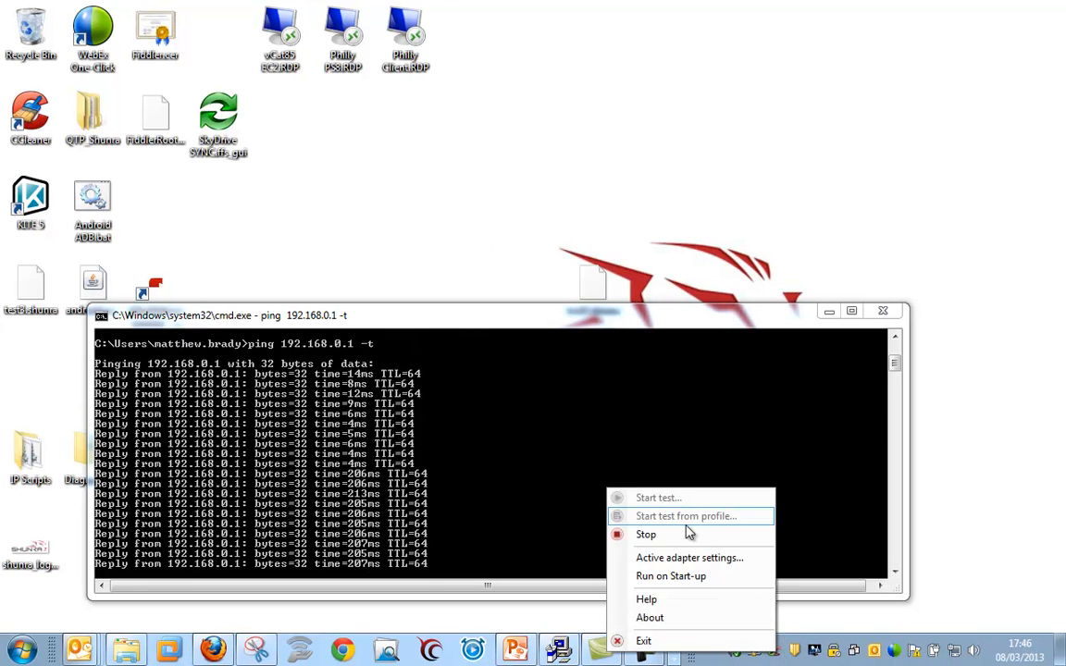
{"action": "left_click", "coordinate": [625, 535]}
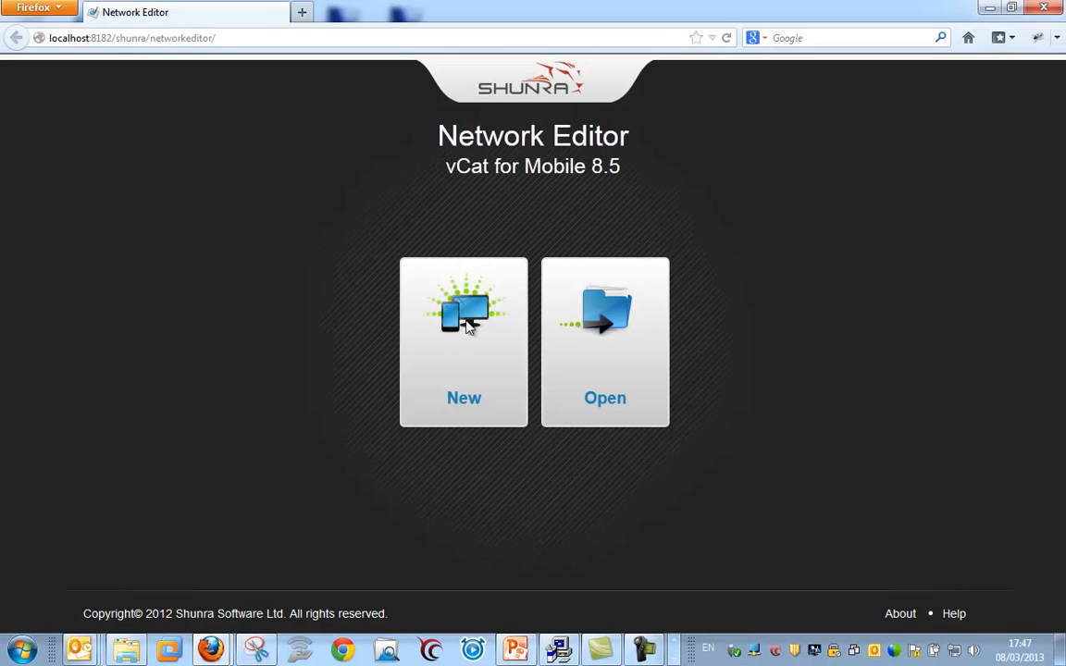
Create a new flow in Network Editor and review its server IP ranges and the WAN latency, packet effects and link fault settings.
{"action": "left_click", "coordinate": [418, 293]}
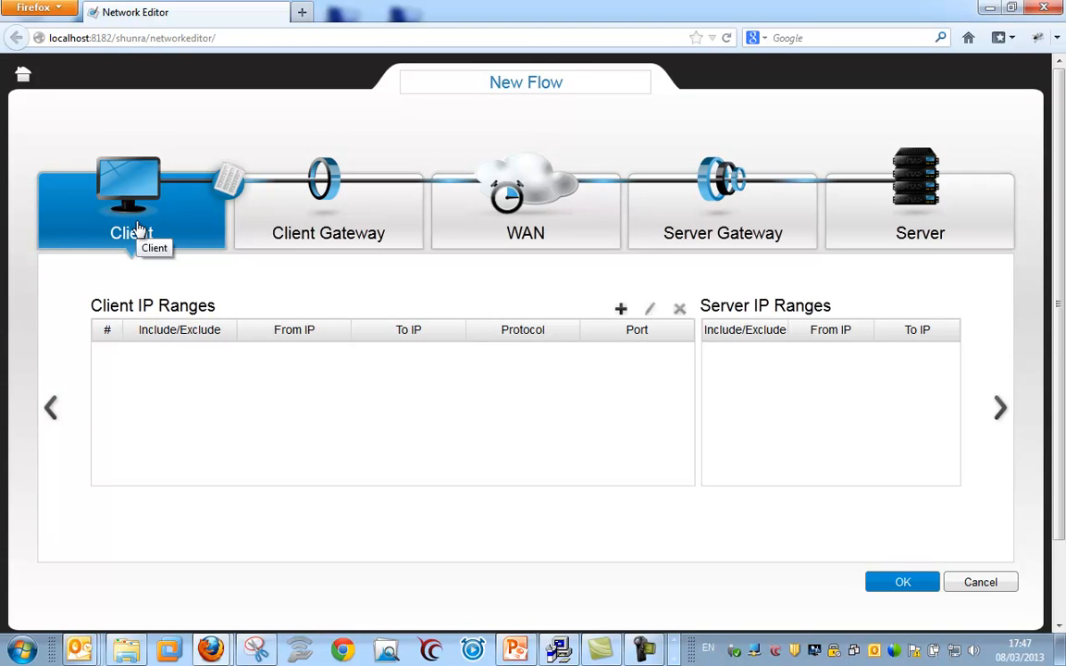
{"action": "left_click", "coordinate": [921, 215]}
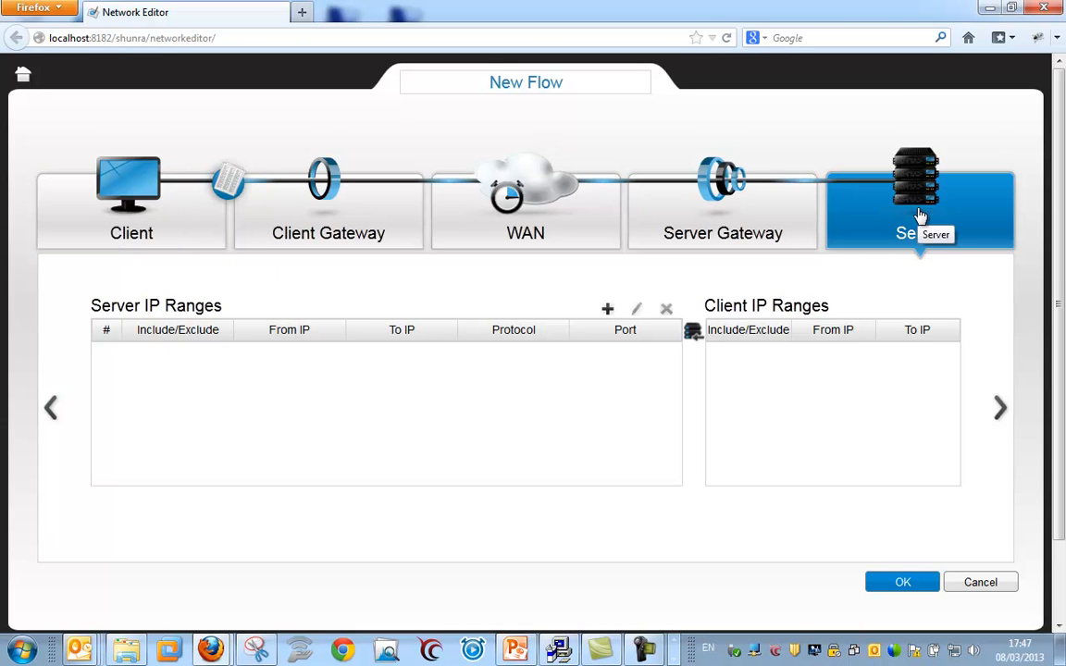
{"action": "left_click", "coordinate": [526, 219]}
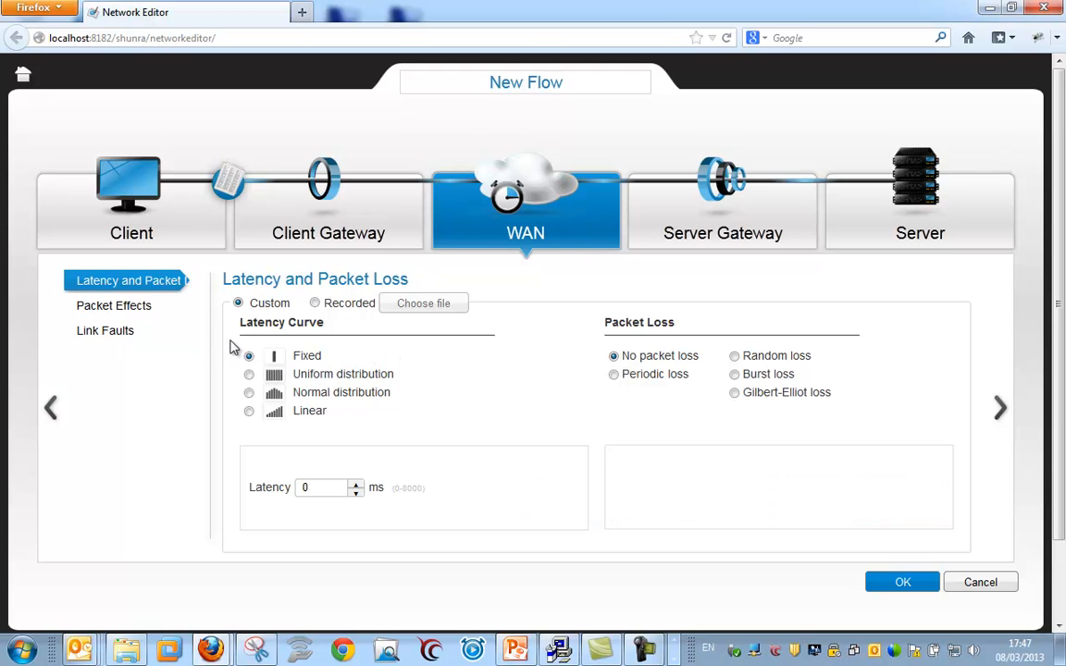
{"action": "left_click", "coordinate": [129, 312]}
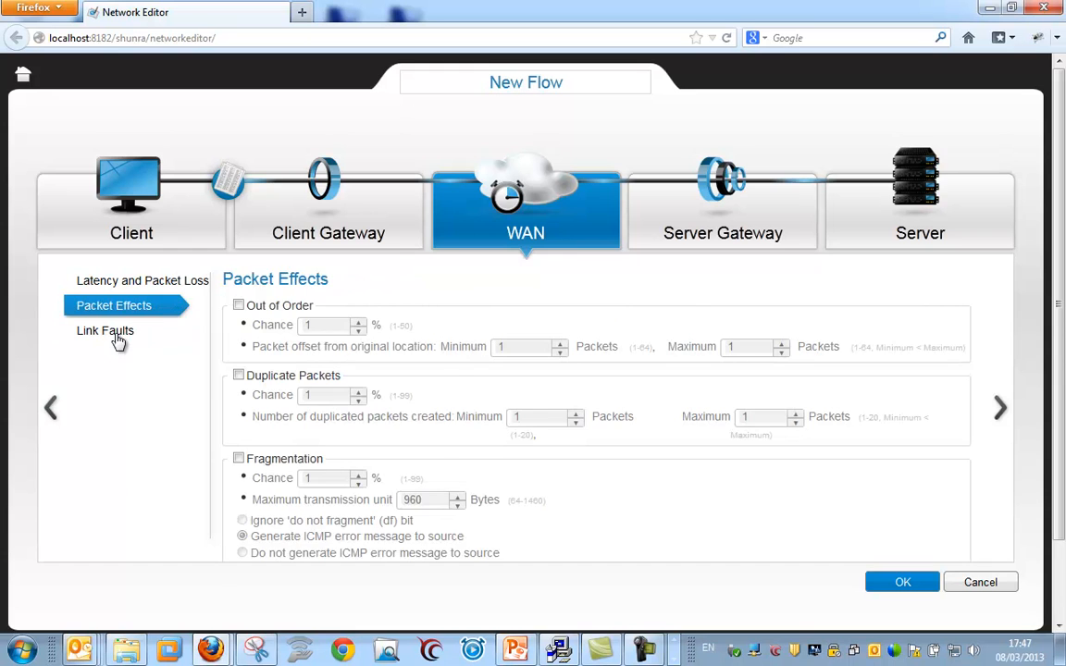
{"action": "left_click", "coordinate": [118, 333]}
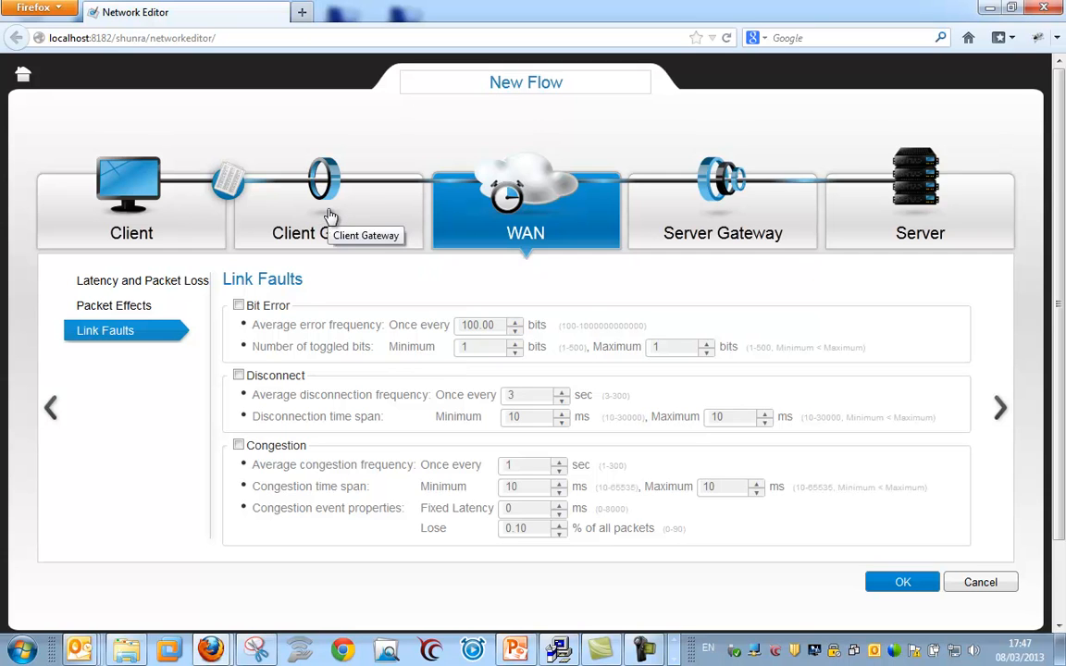
Set the client gateway's custom bandwidth to 1024 Kbps upstream and 512 Kbps downstream.
{"action": "left_click", "coordinate": [415, 231]}
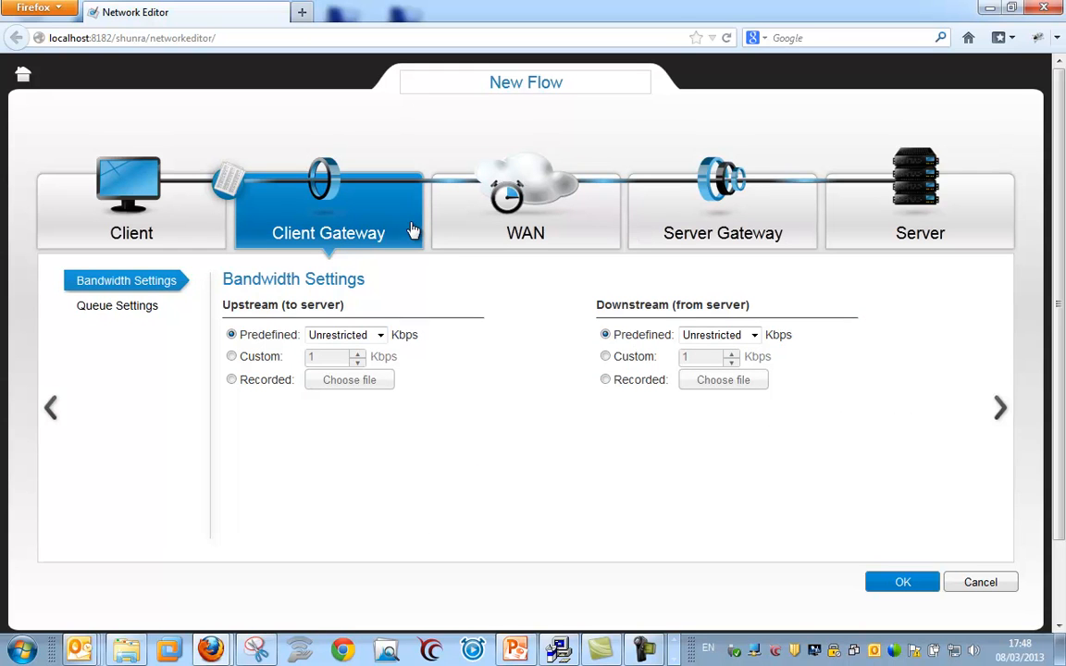
{"action": "left_click", "coordinate": [358, 338]}
{"action": "left_click", "coordinate": [233, 359]}
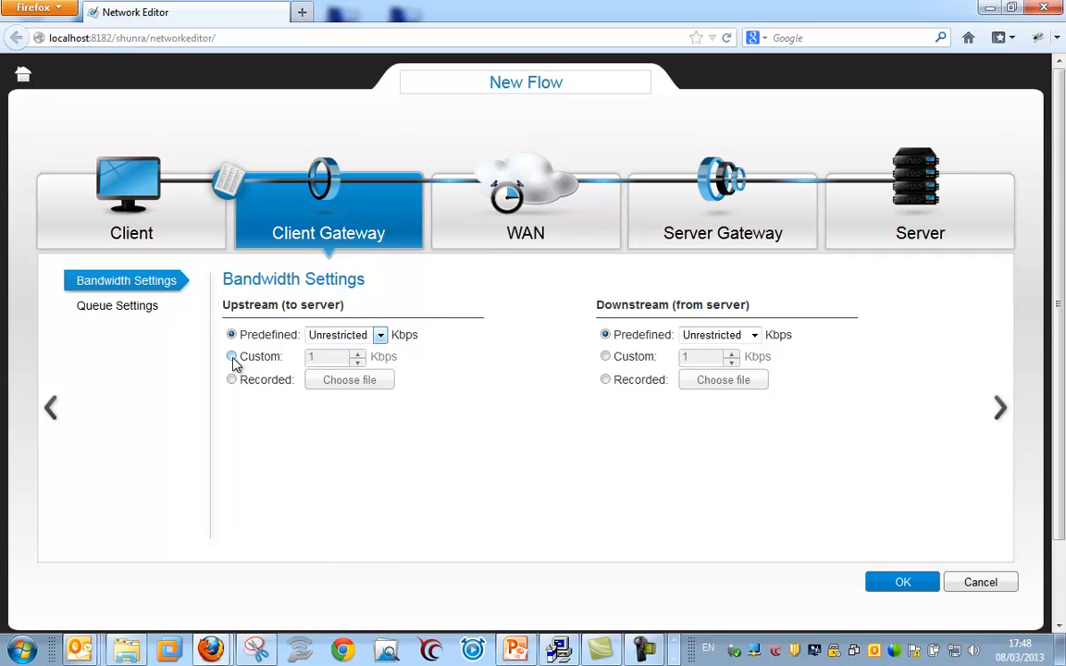
{"action": "left_click", "coordinate": [242, 362]}
{"action": "type", "text": "10"}
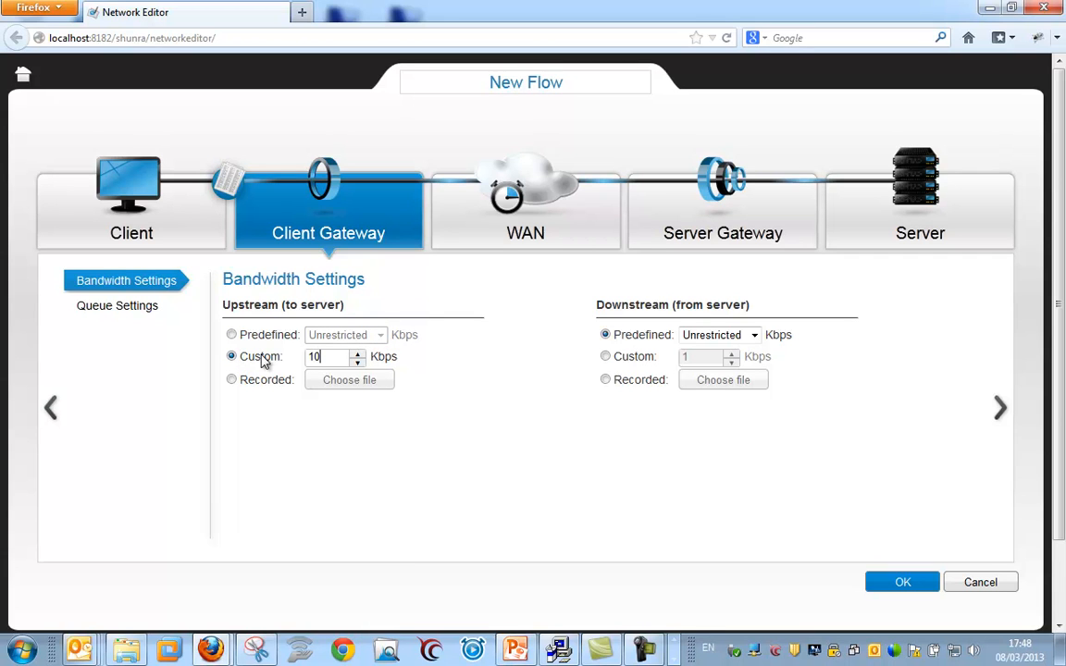
{"action": "type", "text": "24"}
{"action": "left_click", "coordinate": [606, 357]}
{"action": "double_click", "coordinate": [700, 358]}
{"action": "type", "text": "512"}
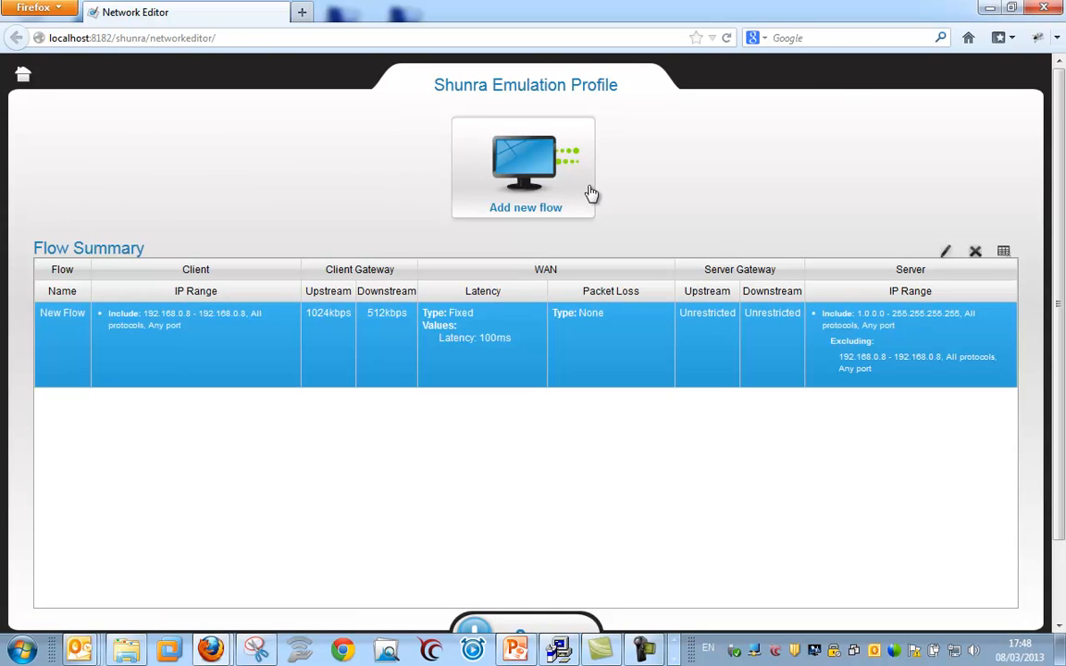
Open the settings of an additional flow and close them without entering anything.
{"action": "left_click", "coordinate": [532, 180]}
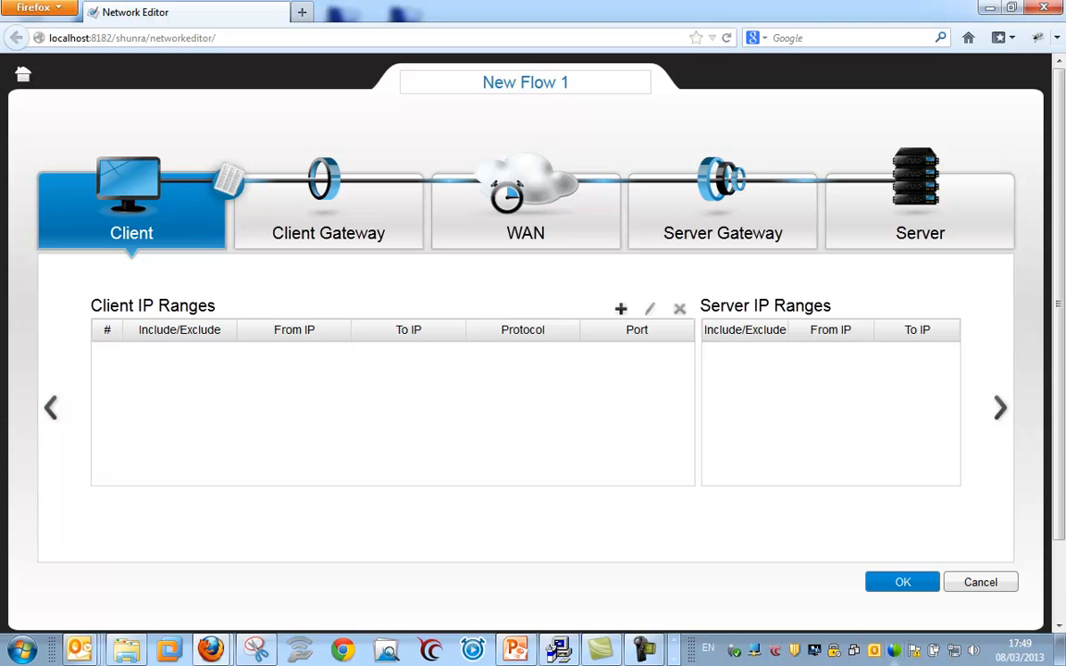
{"action": "left_click", "coordinate": [925, 587]}
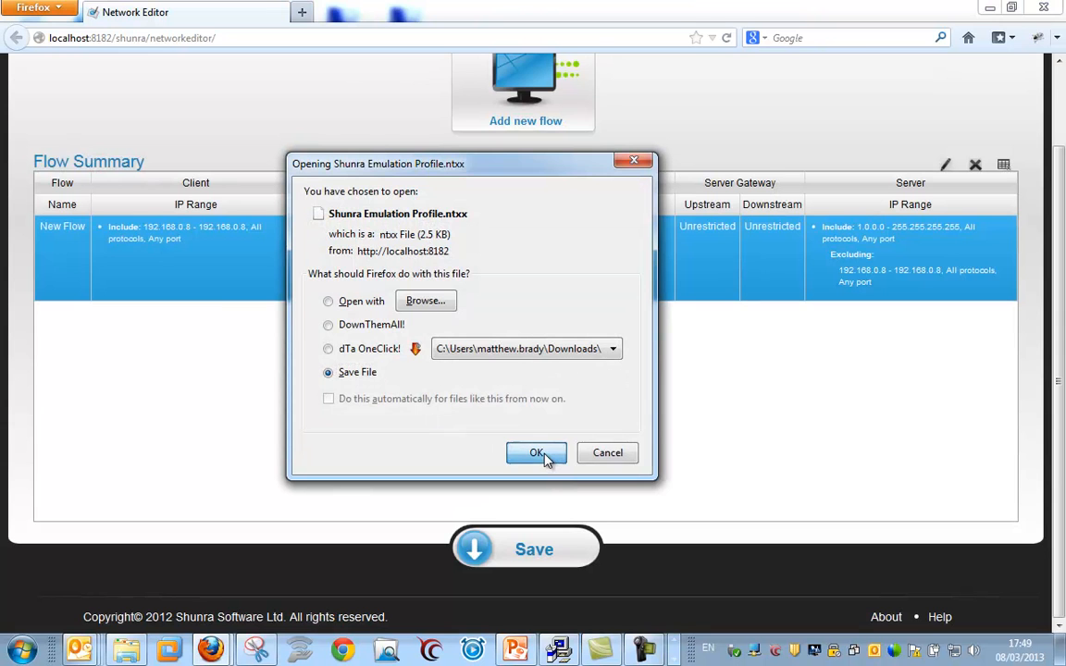
Save the emulation profile to the desktop as profile1.ntxx.
{"action": "left_click", "coordinate": [544, 454]}
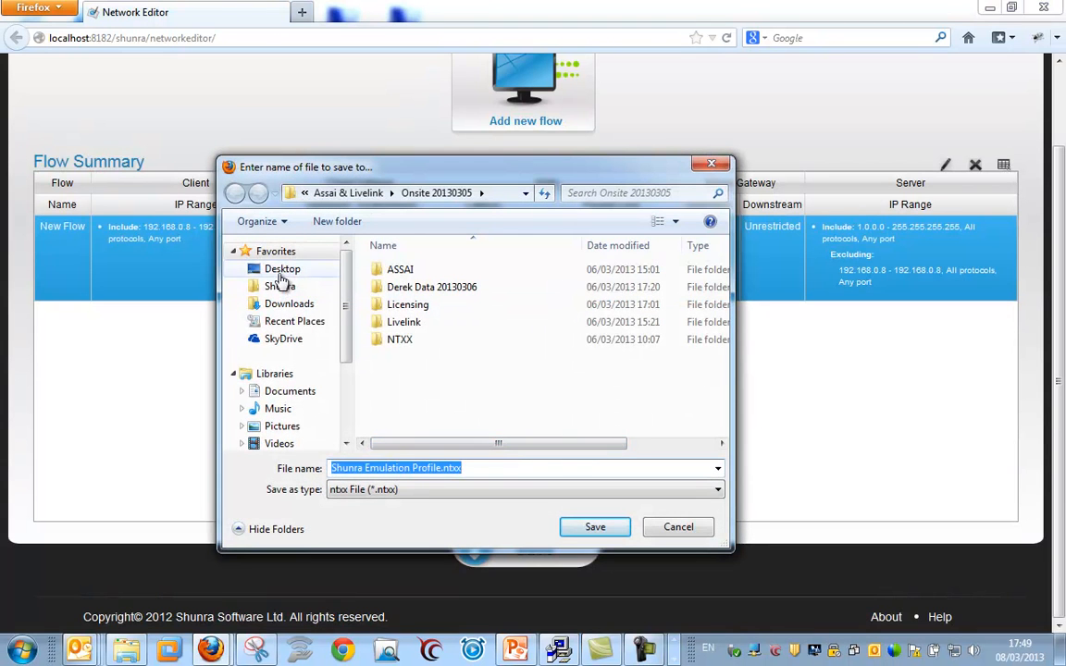
{"action": "left_click", "coordinate": [277, 268]}
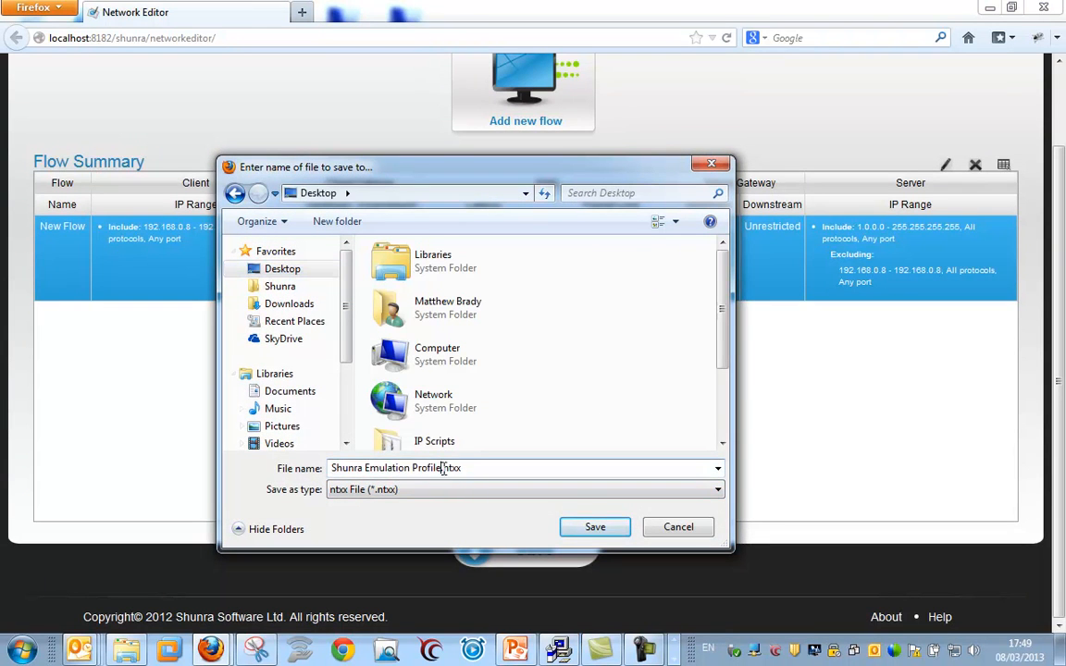
{"action": "key", "text": "Return"}
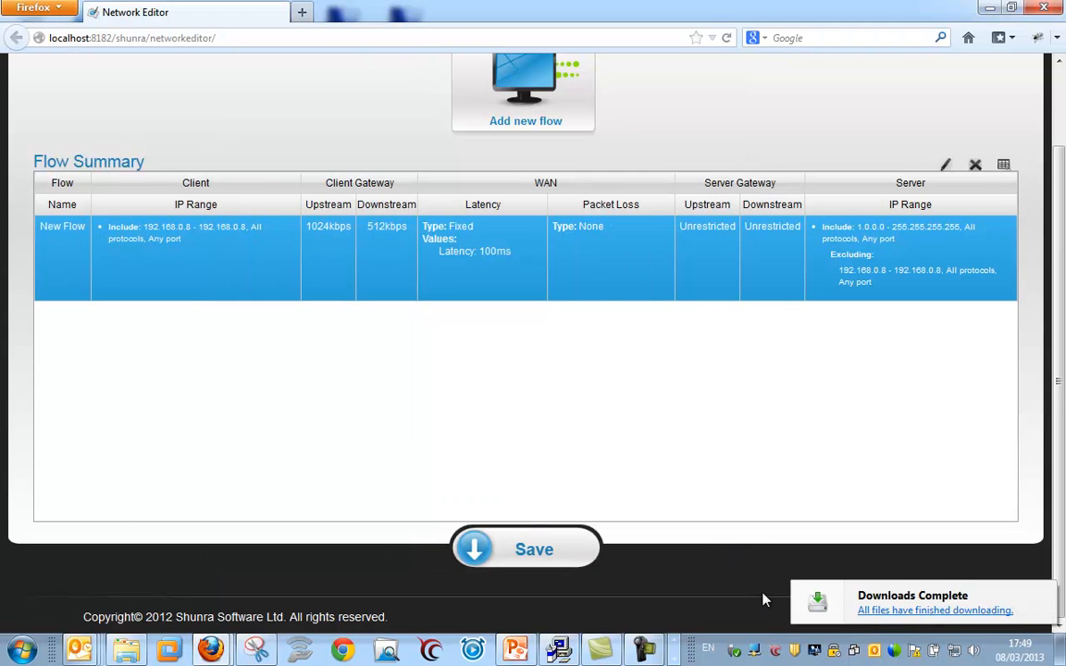
Start a network test from the saved profile1.ntxx on the desktop.
{"action": "right_click", "coordinate": [777, 653]}
{"action": "left_click", "coordinate": [684, 515]}
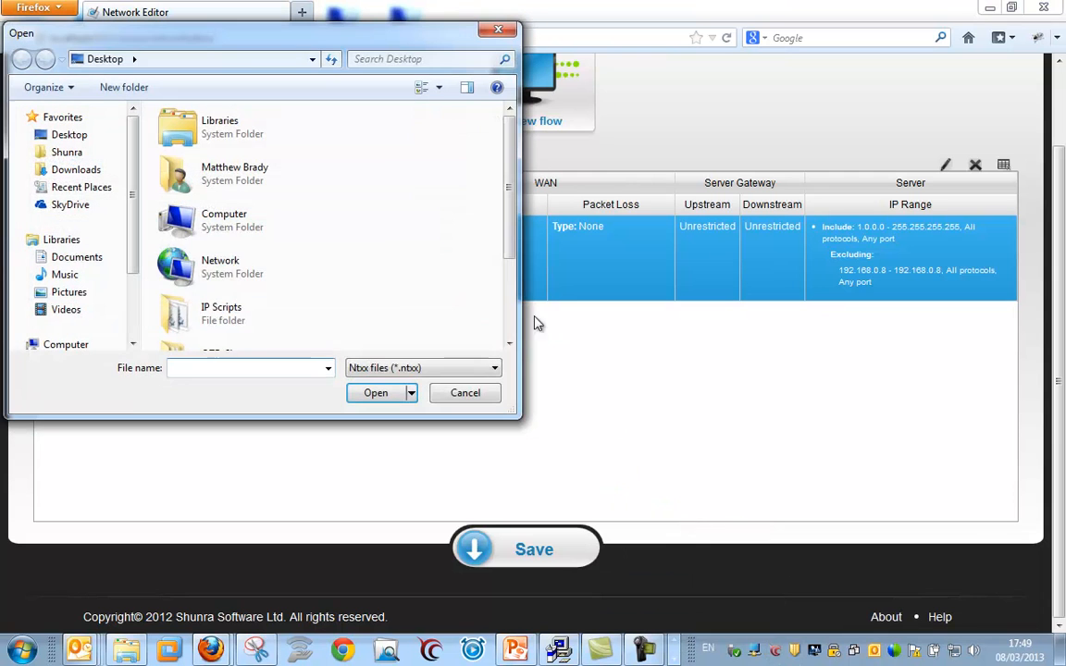
{"action": "left_click", "coordinate": [507, 317]}
{"action": "left_click", "coordinate": [226, 329]}
{"action": "left_click", "coordinate": [378, 396]}
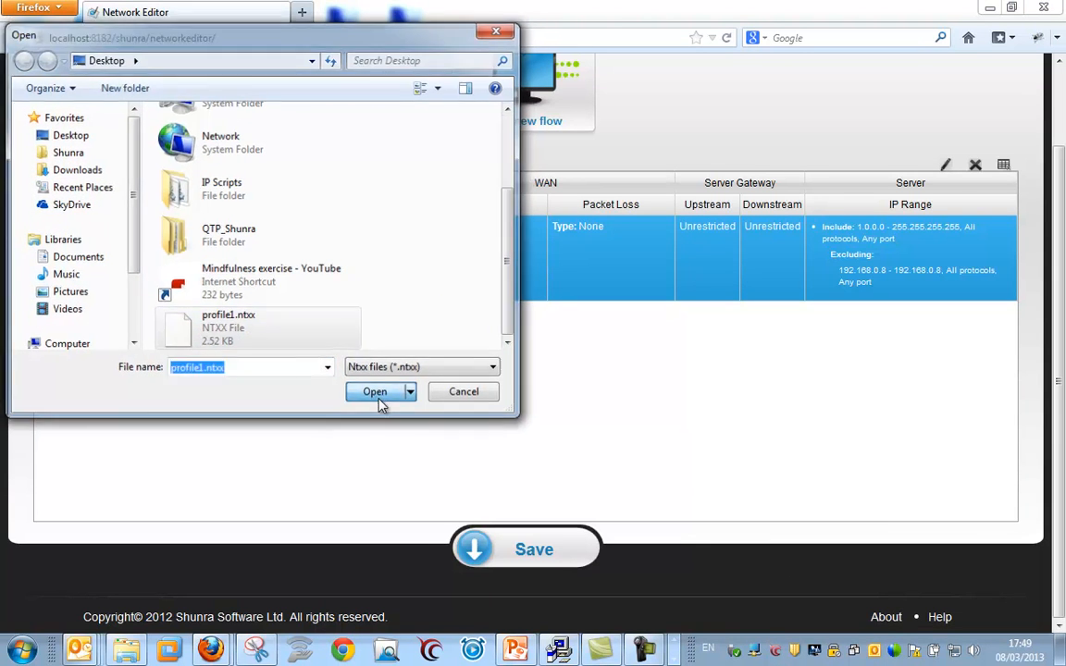
Stop the running profile-based network test.
{"action": "right_click", "coordinate": [774, 650]}
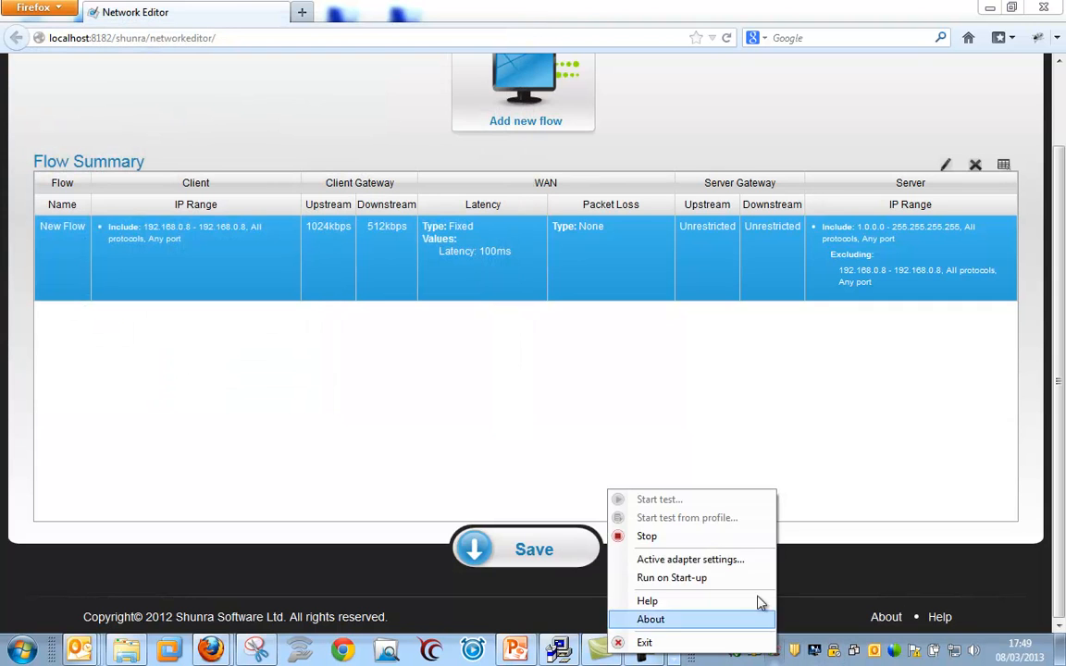
{"action": "left_click", "coordinate": [690, 542]}
{"action": "left_click", "coordinate": [478, 352]}
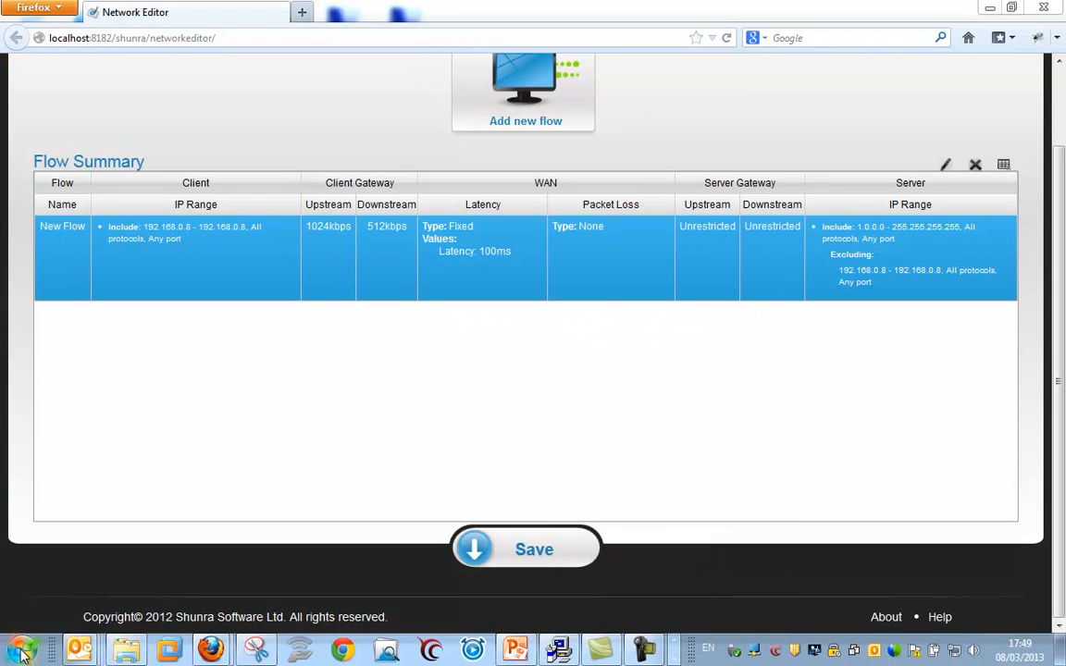
Minimize the browser window and launch Shunra Transaction Manager from the installed Shunra programs.
{"action": "left_click", "coordinate": [989, 7]}
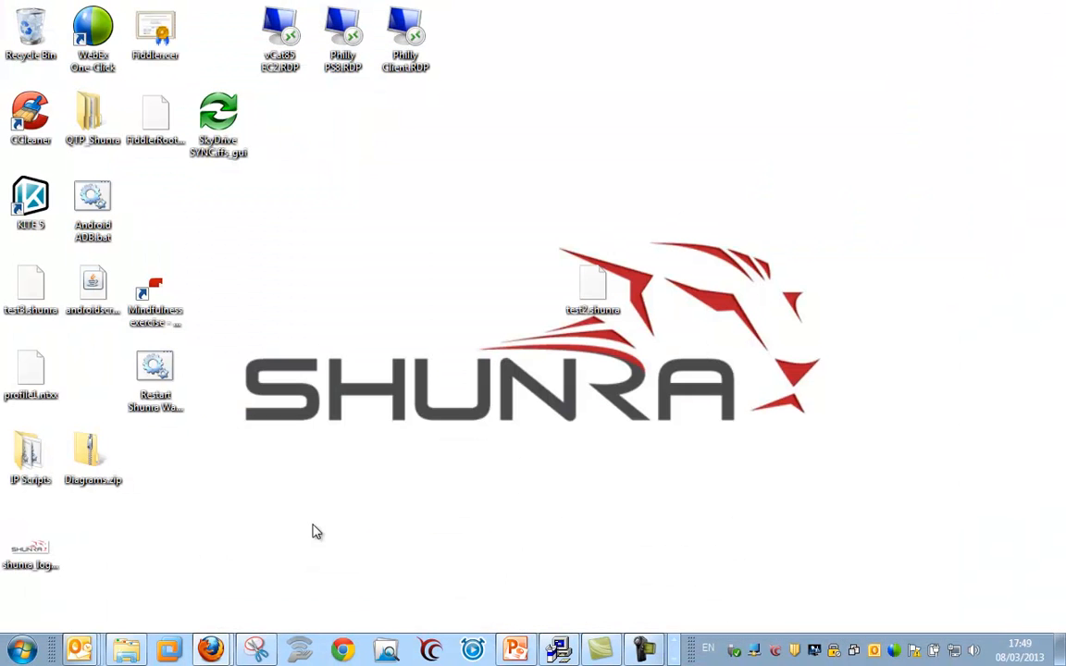
{"action": "left_click", "coordinate": [22, 649]}
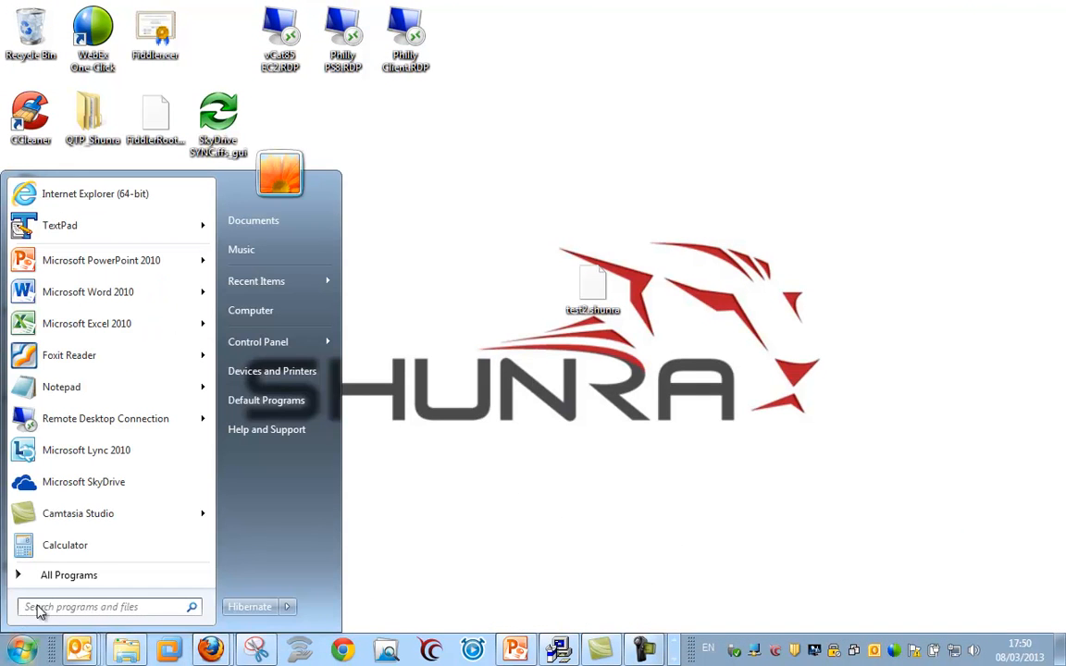
{"action": "left_click", "coordinate": [69, 574]}
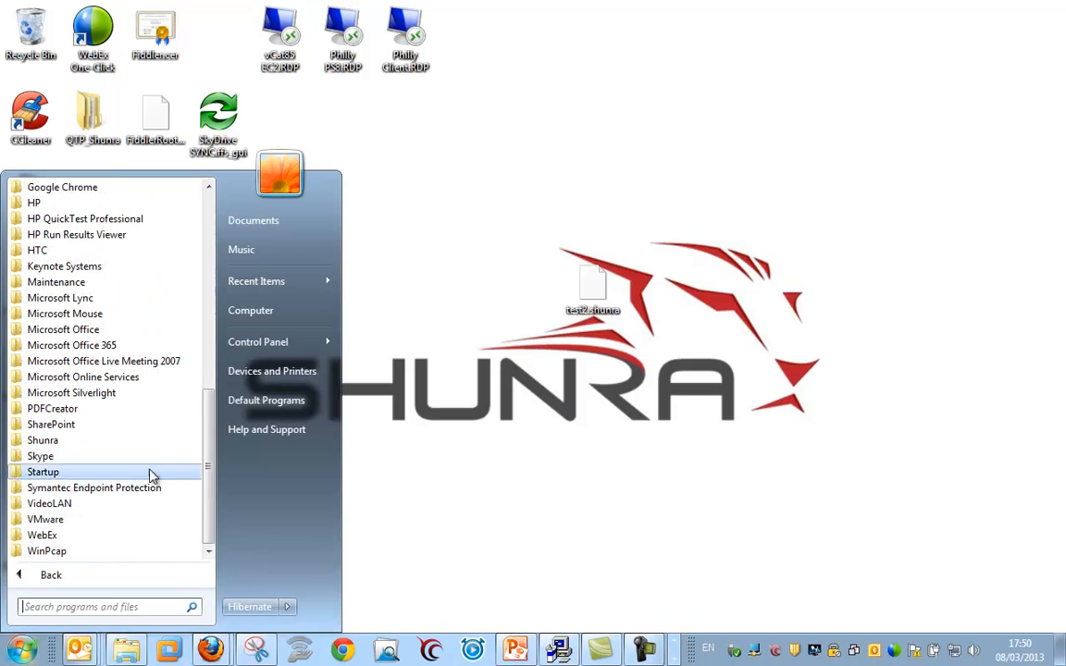
{"action": "left_click", "coordinate": [47, 442]}
{"action": "left_click", "coordinate": [74, 504]}
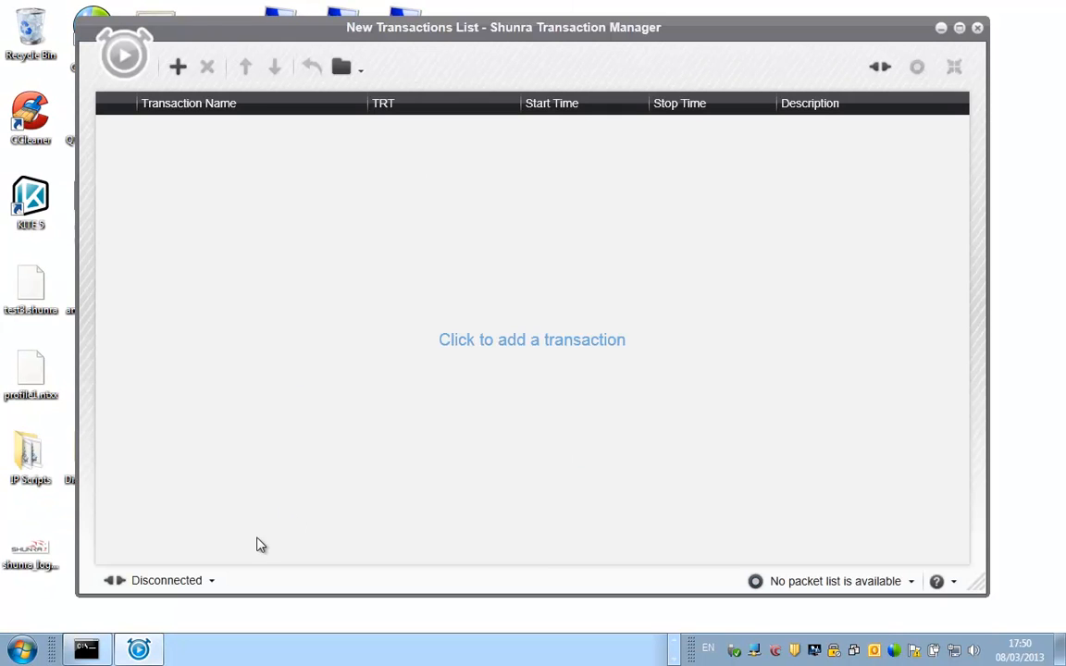
Start a manual network test with 100 ms latency, 0% packet loss, unrestricted bandwidth and client-side packet capture, and connect Transaction Manager to it.
{"action": "right_click", "coordinate": [777, 654]}
{"action": "left_click", "coordinate": [657, 498]}
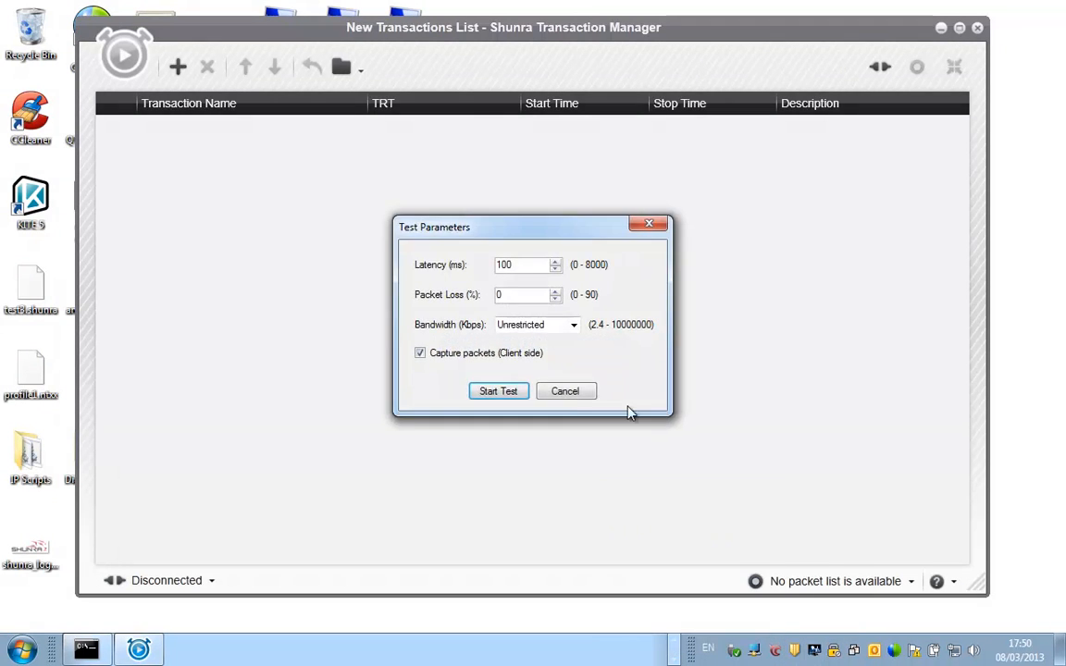
{"action": "left_click", "coordinate": [565, 390]}
{"action": "left_click", "coordinate": [194, 582]}
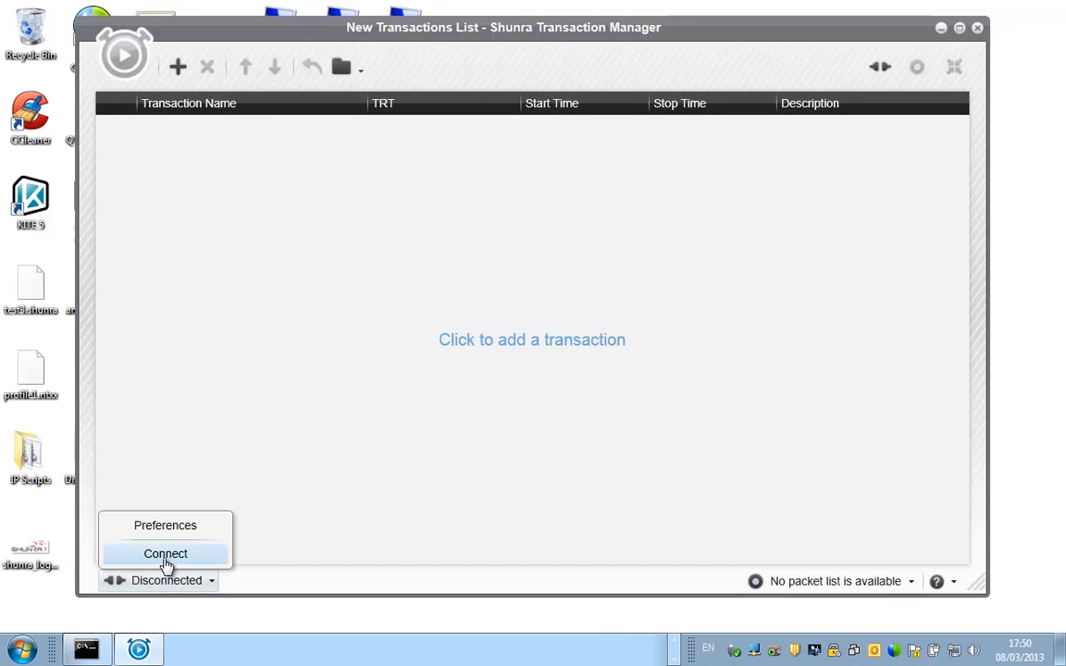
{"action": "left_click", "coordinate": [167, 554]}
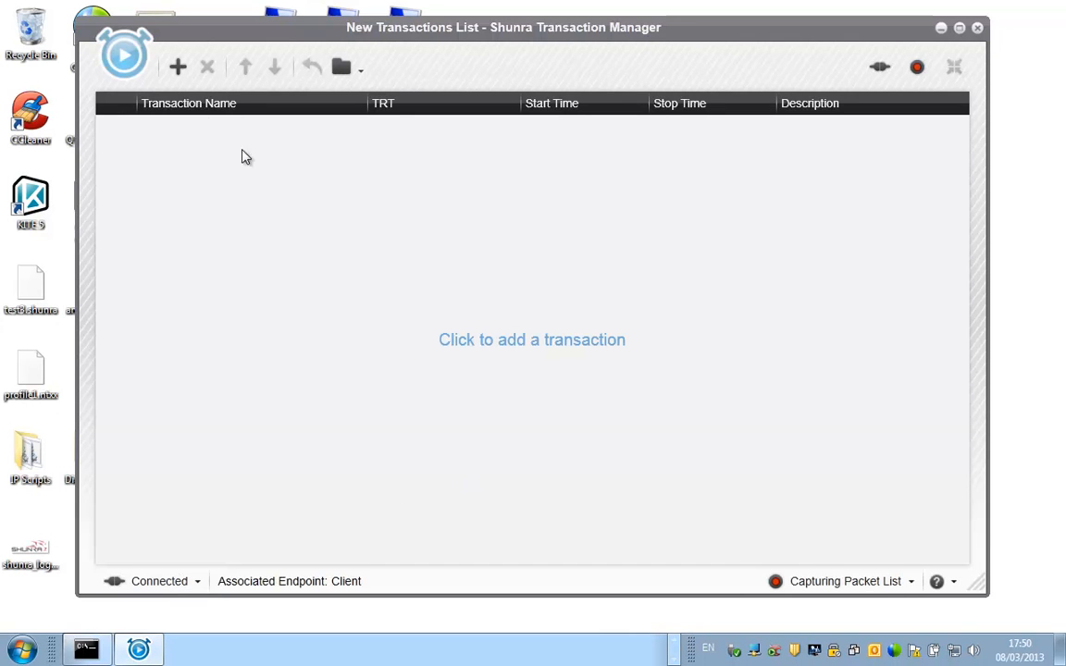
Add a transaction named Start and switch Transaction Manager to its compact view, moved away from the desktop's edge.
{"action": "left_click", "coordinate": [179, 73]}
{"action": "left_click_drag", "start_coordinate": [227, 128], "coordinate": [96, 131]}
{"action": "type", "text": "Start"}
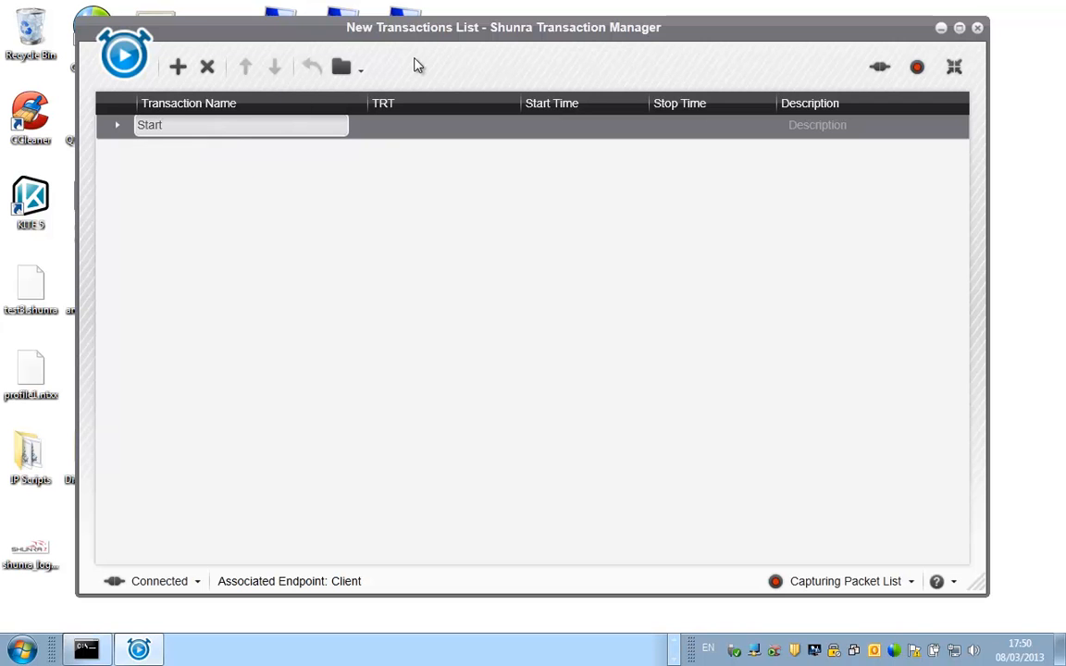
{"action": "left_click", "coordinate": [956, 67]}
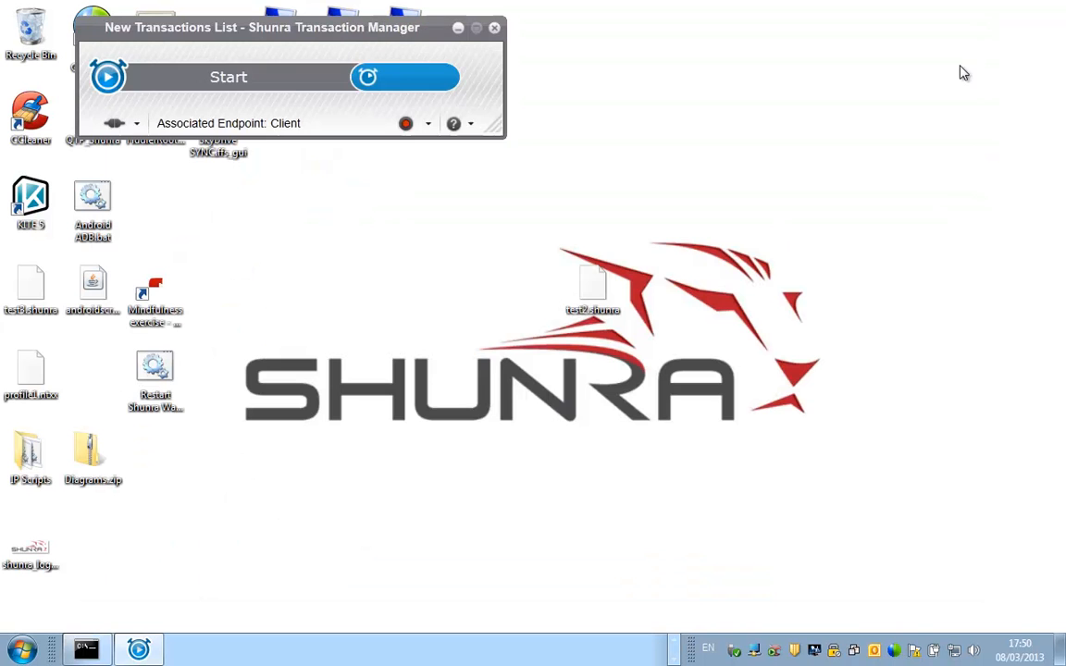
{"action": "left_click_drag", "start_coordinate": [352, 39], "coordinate": [783, 139]}
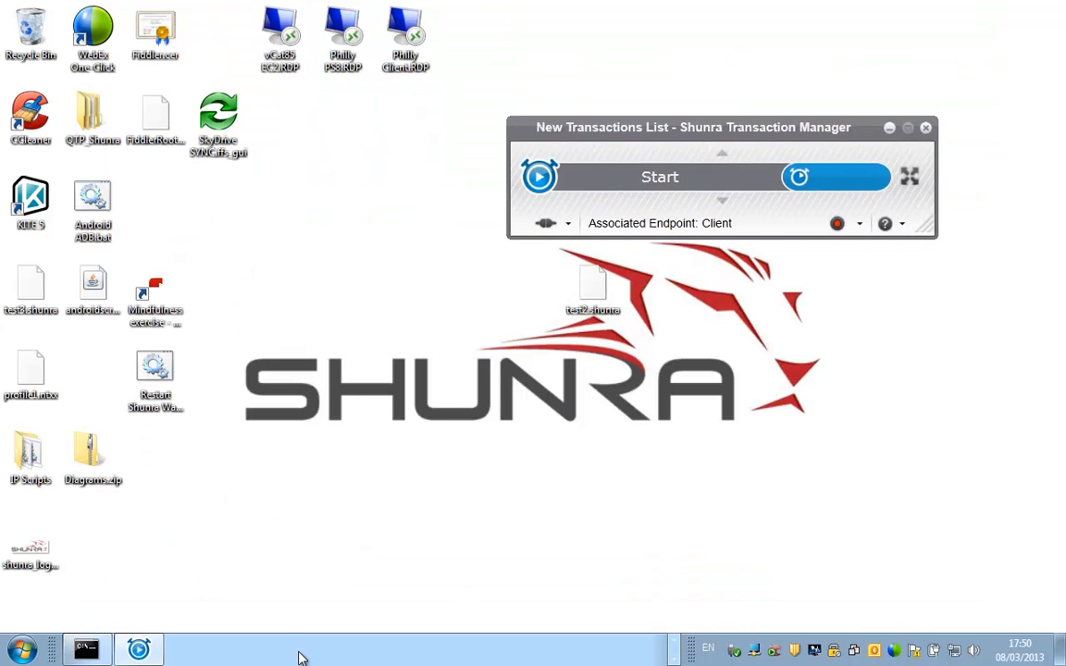
Record the Start transaction while loading news.bbc.co.uk in Firefox, and stop it once the page has loaded.
{"action": "left_click", "coordinate": [44, 654]}
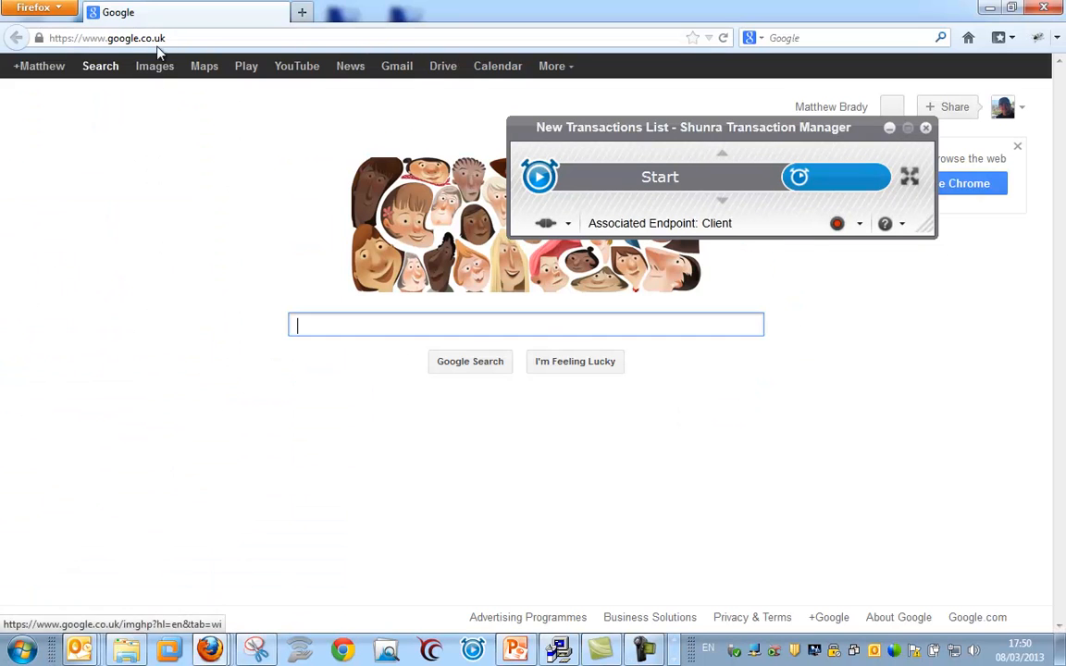
{"action": "left_click", "coordinate": [185, 37]}
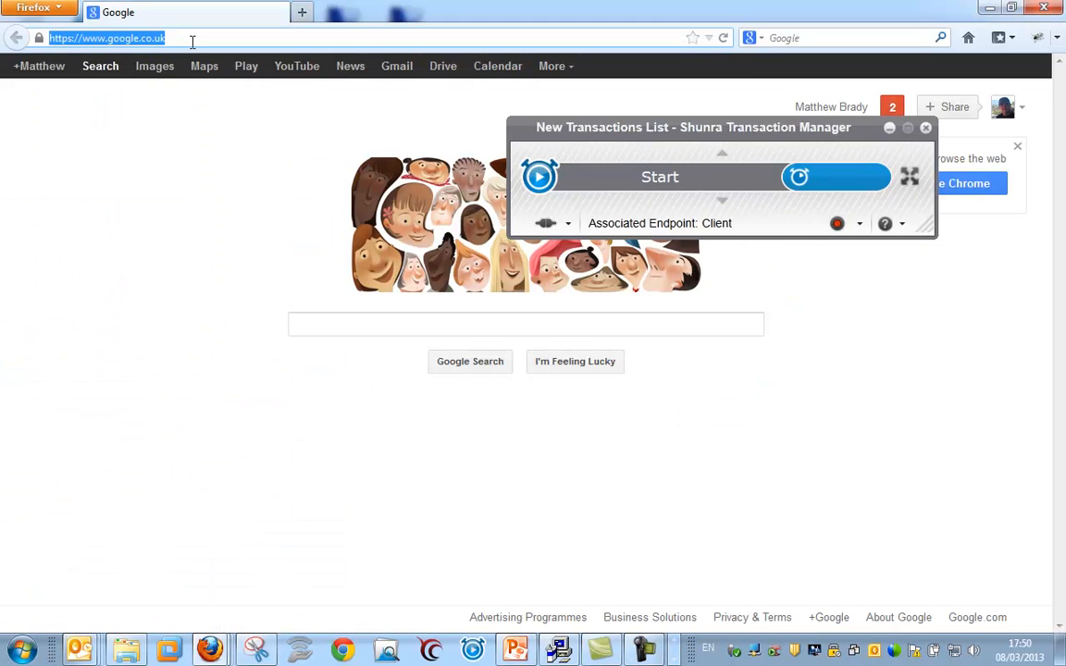
{"action": "type", "text": "news.bbc.co.uk/"}
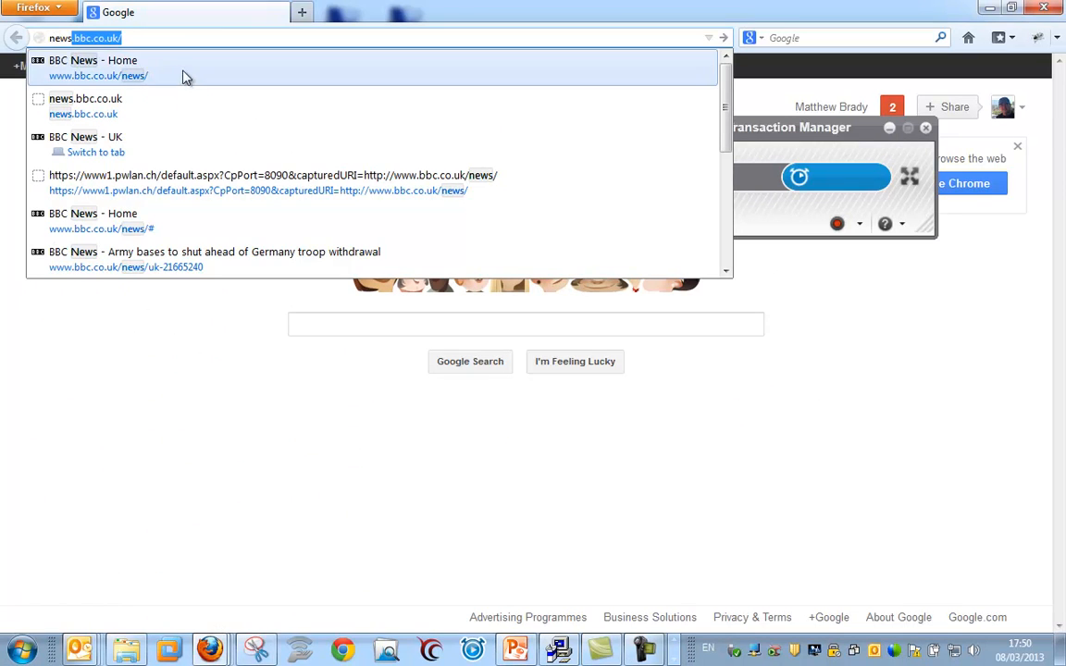
{"action": "key", "text": "Return"}
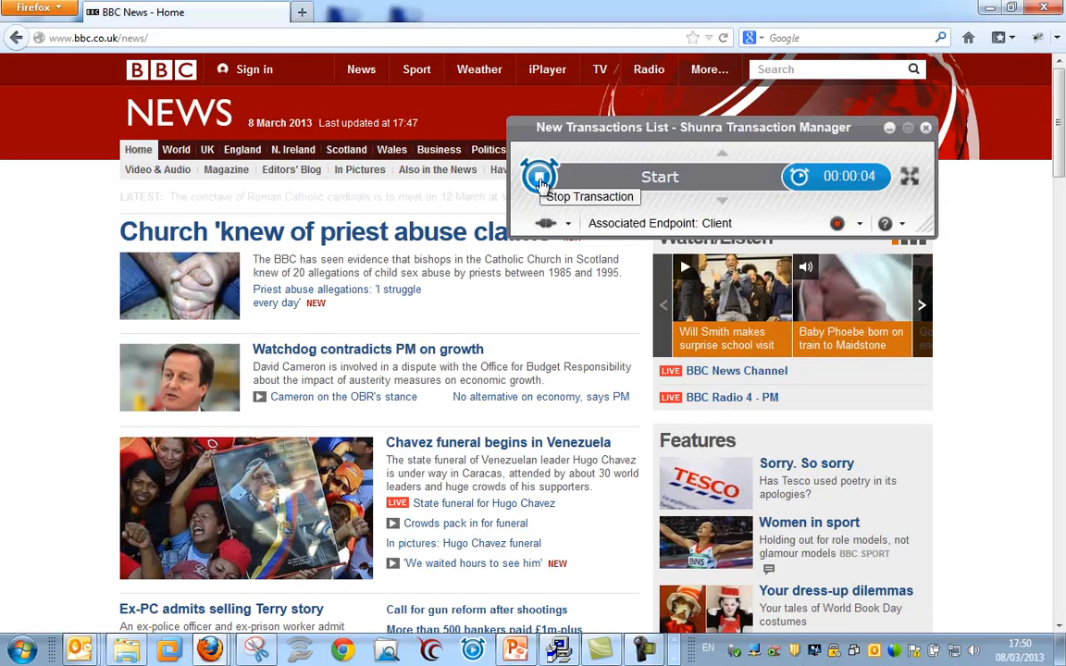
{"action": "left_click", "coordinate": [540, 177]}
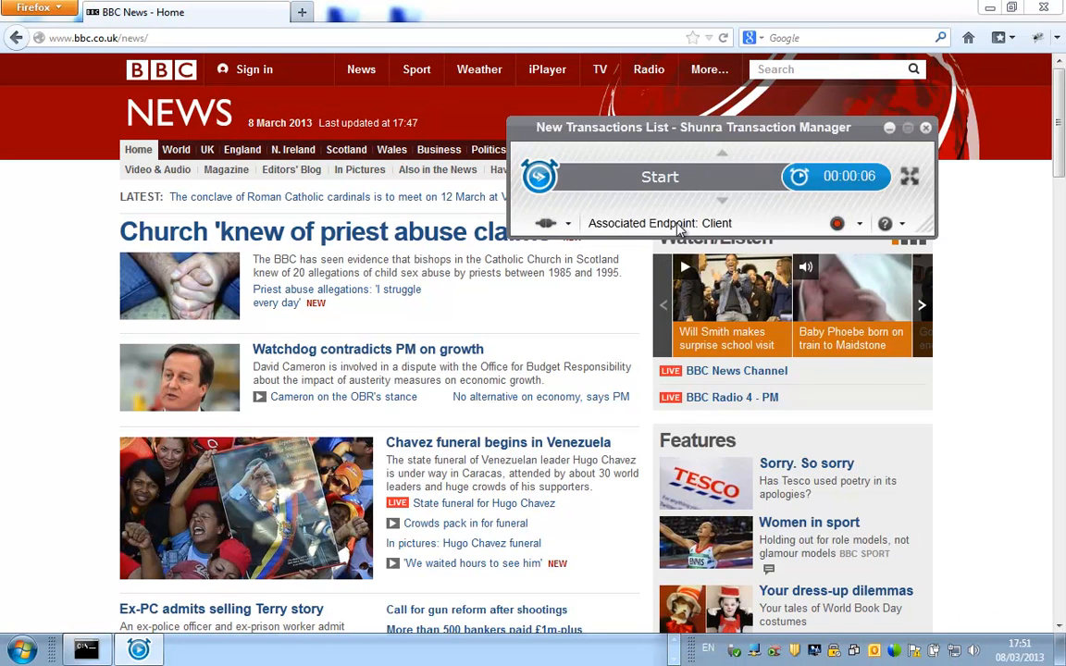
Add a second transaction named News item in the full transactions list, and return to the compact view clear of the page's headlines.
{"action": "left_click", "coordinate": [908, 176]}
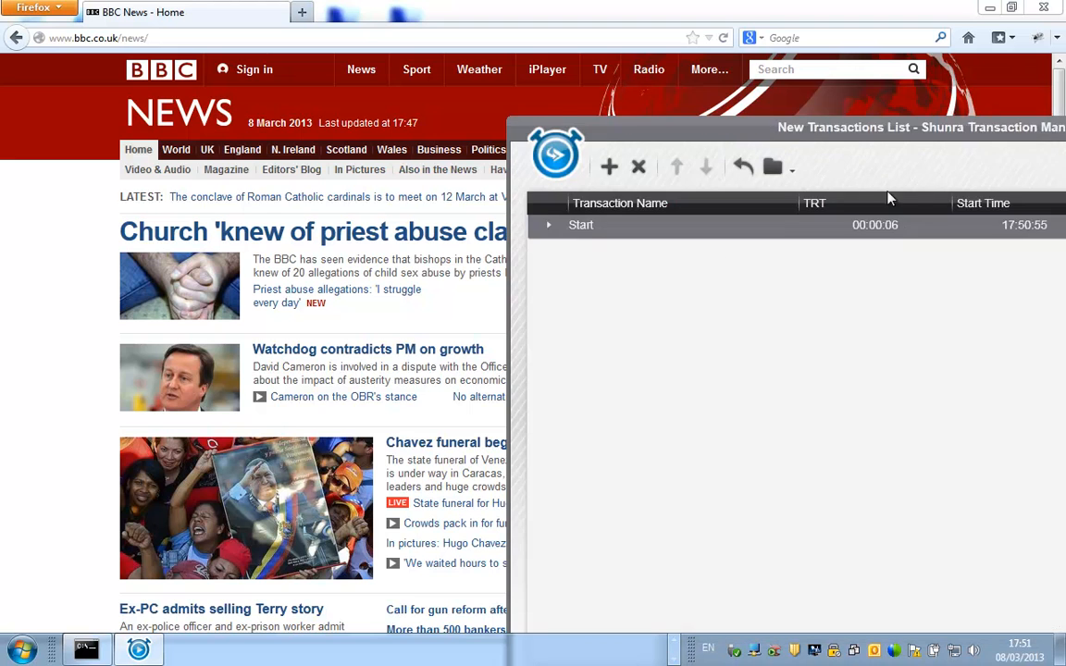
{"action": "left_click", "coordinate": [608, 166]}
{"action": "left_click_drag", "start_coordinate": [896, 131], "coordinate": [686, 131]}
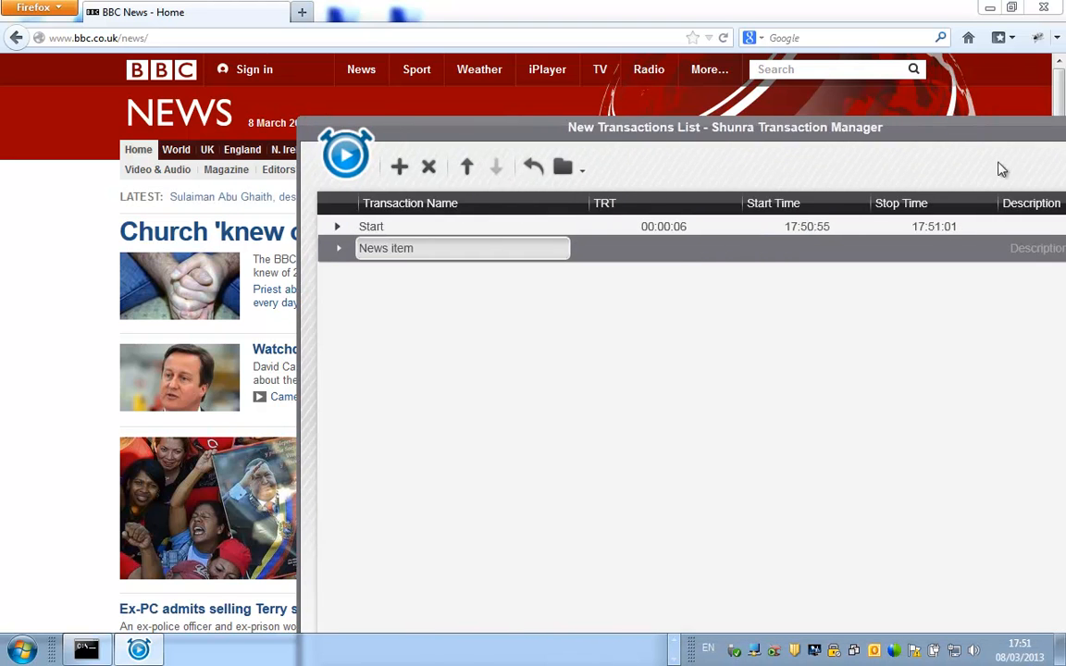
{"action": "left_click_drag", "start_coordinate": [995, 136], "coordinate": [850, 137]}
{"action": "left_click", "coordinate": [1033, 168]}
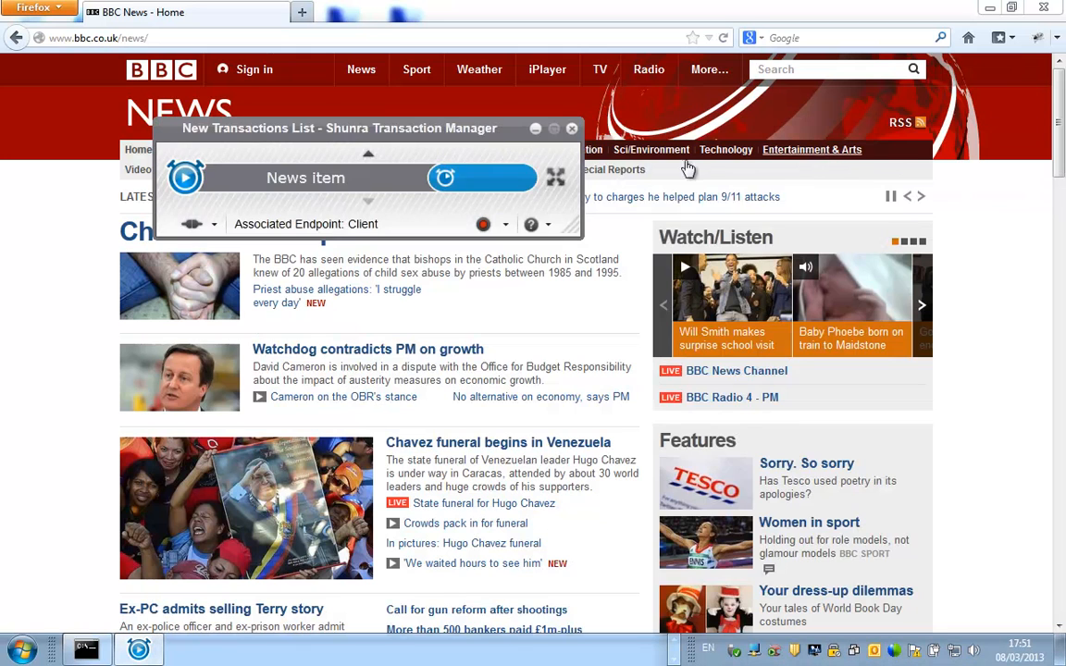
{"action": "left_click_drag", "start_coordinate": [515, 136], "coordinate": [976, 142]}
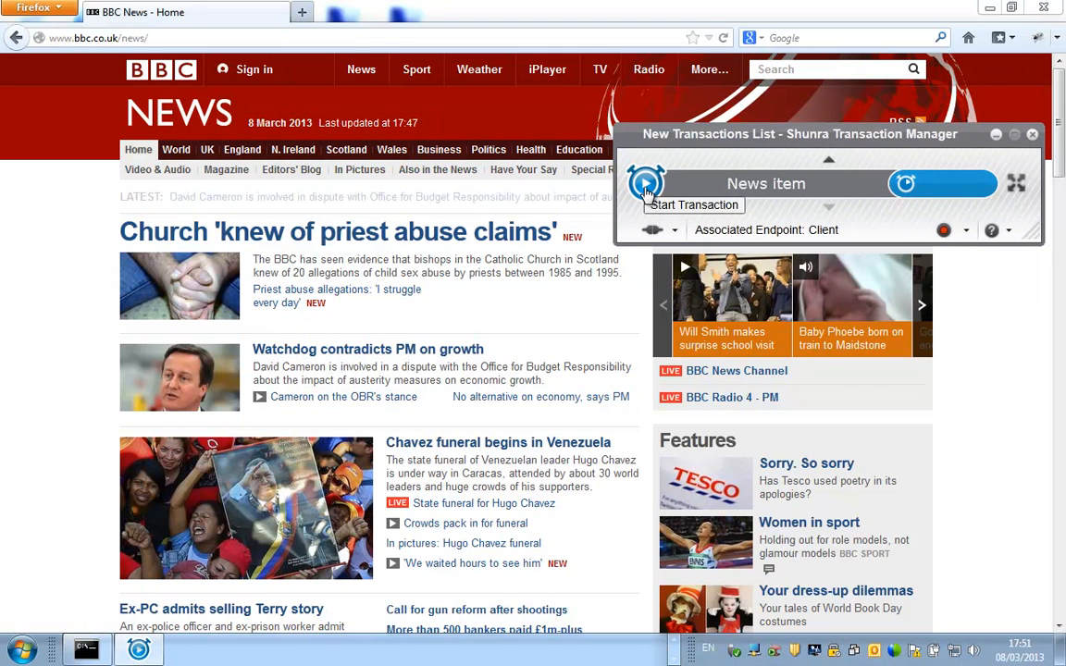
Record the News item transaction while opening the article "Watchdog contradicts PM on growth", and stop it once the article loads.
{"action": "left_click", "coordinate": [646, 182]}
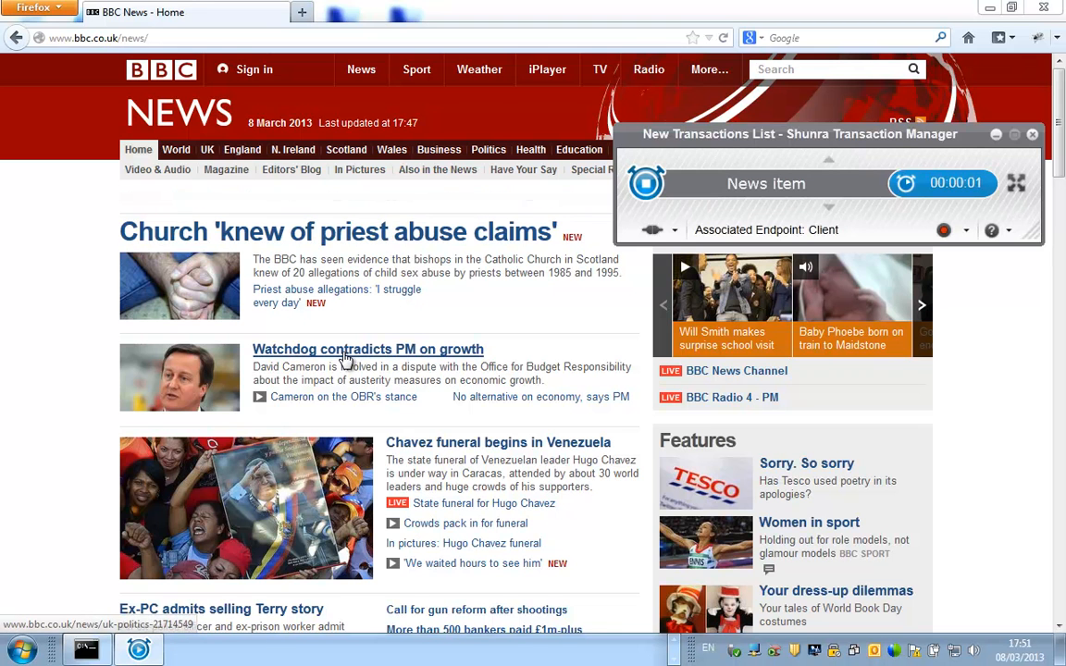
{"action": "left_click", "coordinate": [348, 351]}
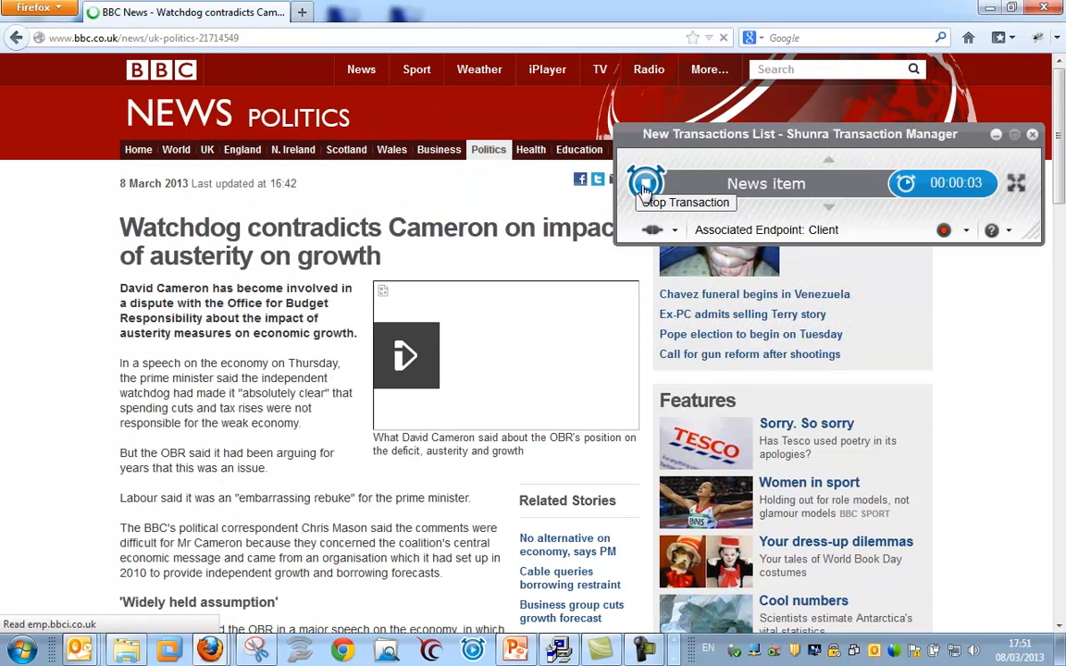
{"action": "left_click", "coordinate": [645, 185]}
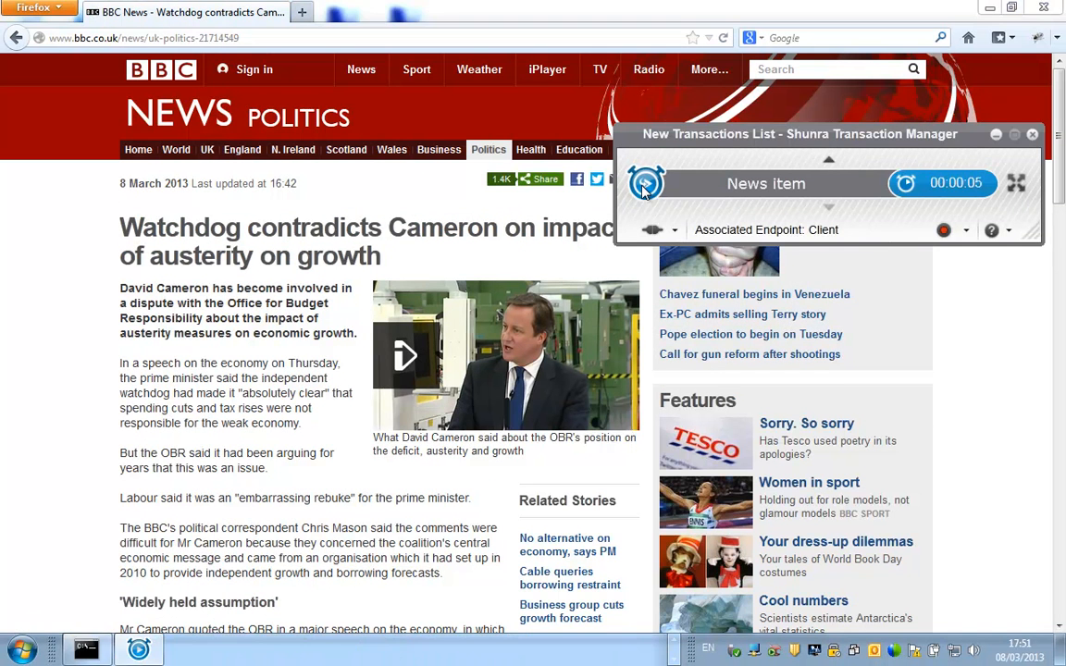
Stop the running network test and save a copy of its results to the desktop as test1.
{"action": "right_click", "coordinate": [773, 651]}
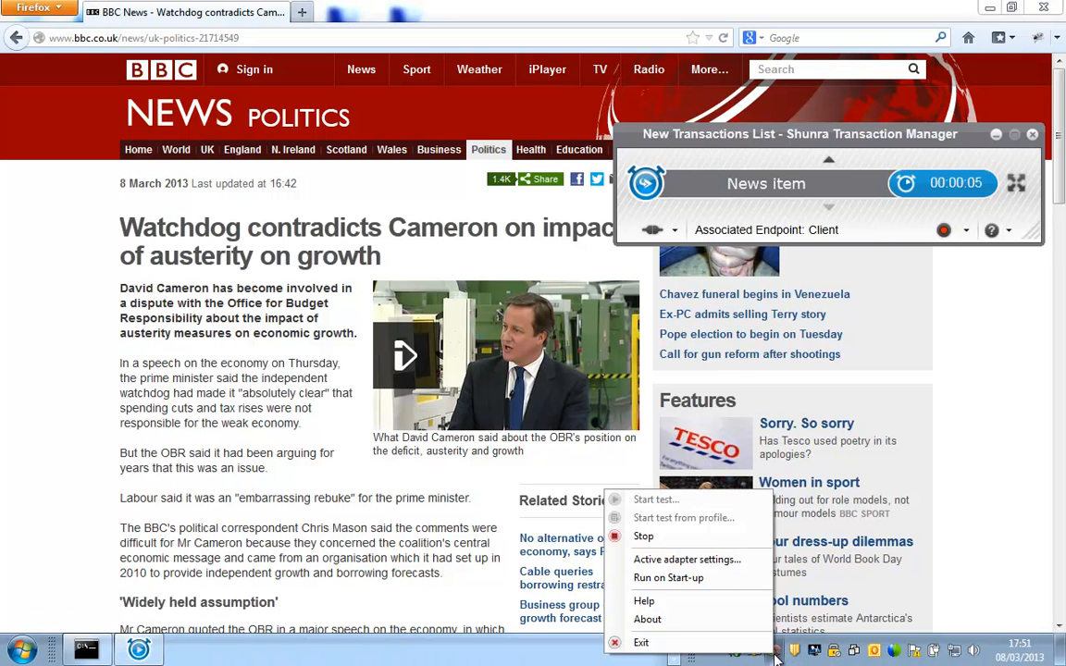
{"action": "left_click", "coordinate": [647, 536]}
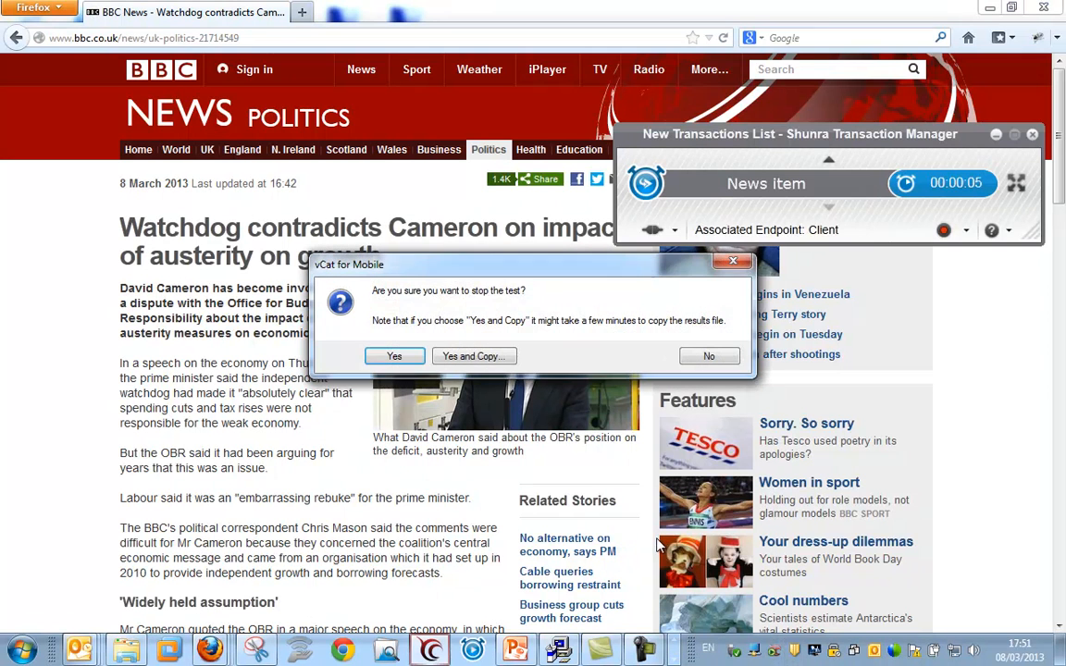
{"action": "left_click", "coordinate": [473, 358]}
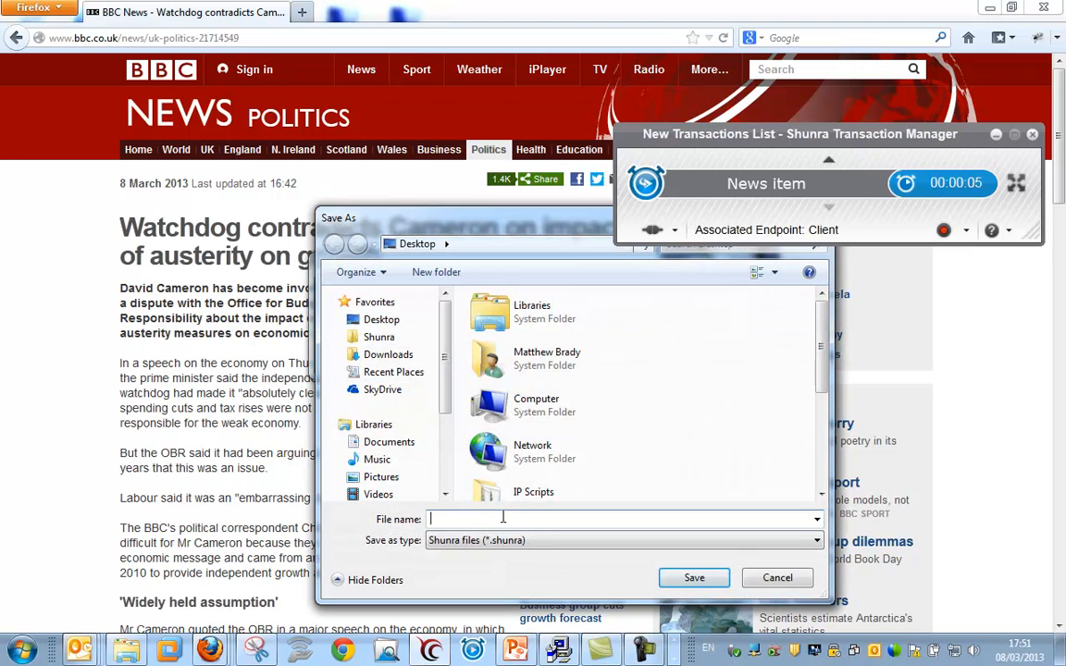
{"action": "type", "text": "test1"}
{"action": "key", "text": "Return"}
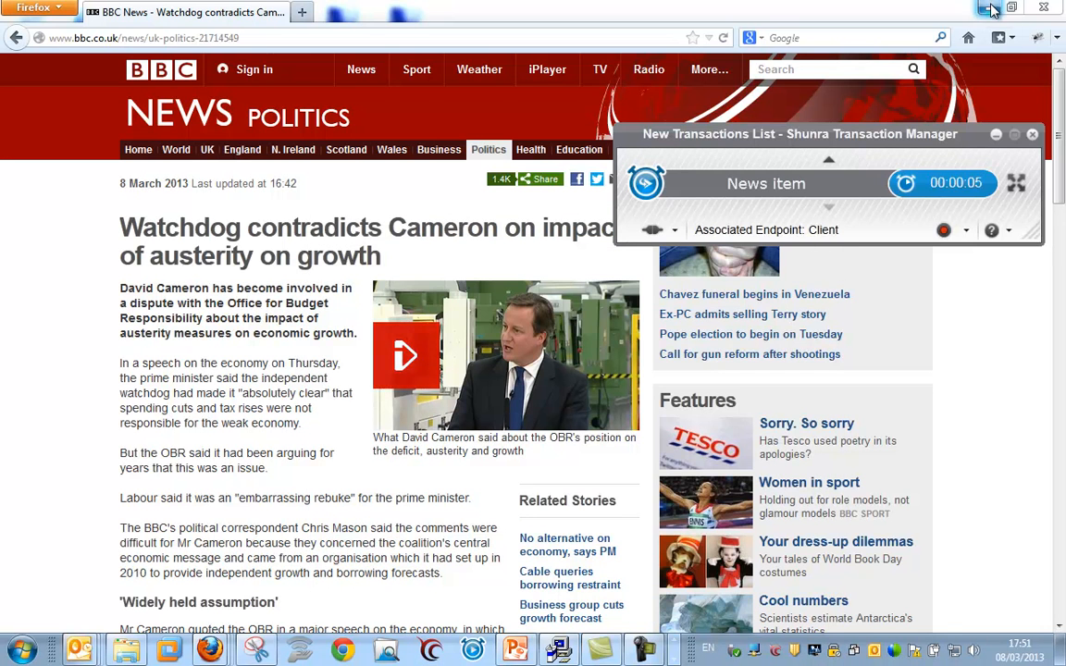
Minimize the browser and Transaction Manager, and open test1.shunra from the desktop in Shunra Analytics.
{"action": "left_click", "coordinate": [985, 8]}
{"action": "left_click", "coordinate": [996, 136]}
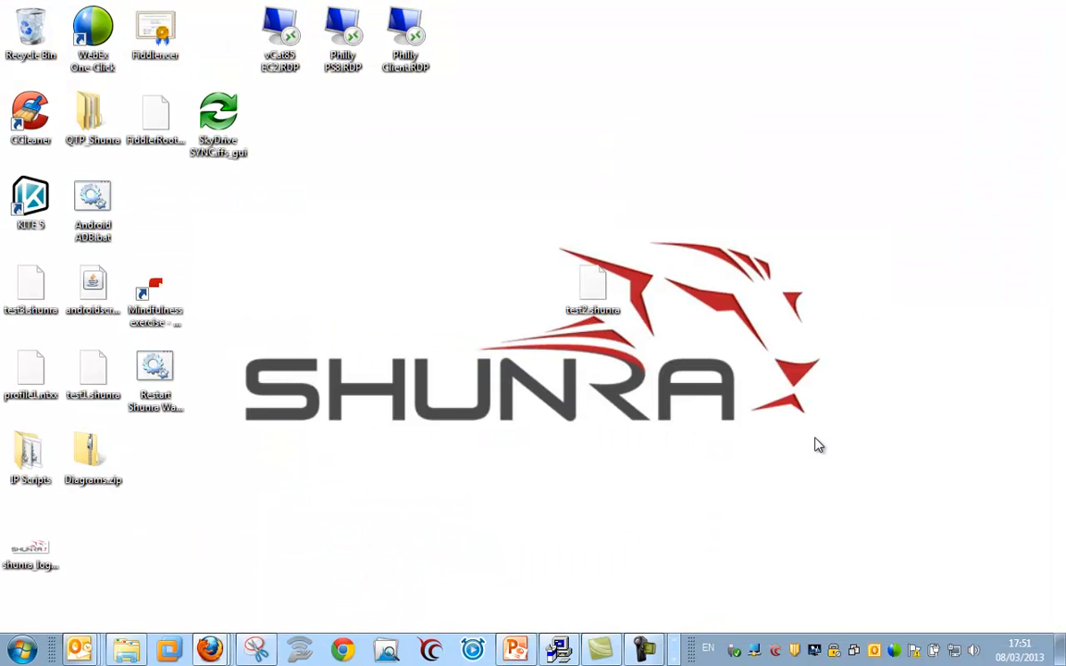
{"action": "left_click", "coordinate": [386, 648]}
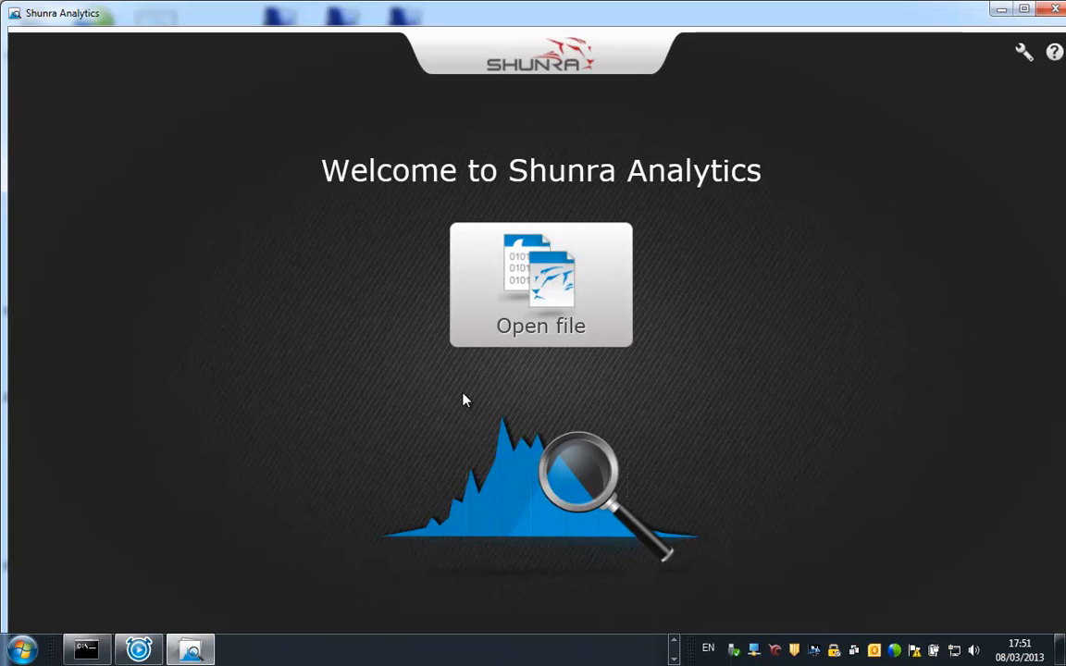
{"action": "left_click", "coordinate": [565, 320]}
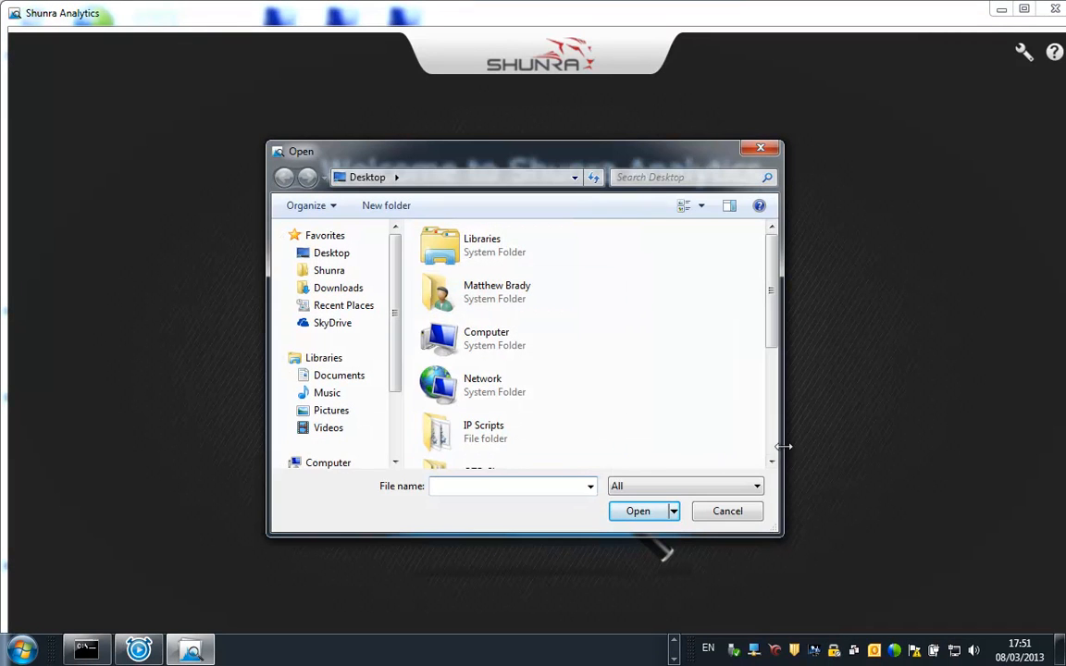
{"action": "scroll", "coordinate": [703, 407], "scroll_direction": "down", "scroll_amount": 5}
{"action": "left_click", "coordinate": [499, 353]}
{"action": "left_click", "coordinate": [637, 511]}
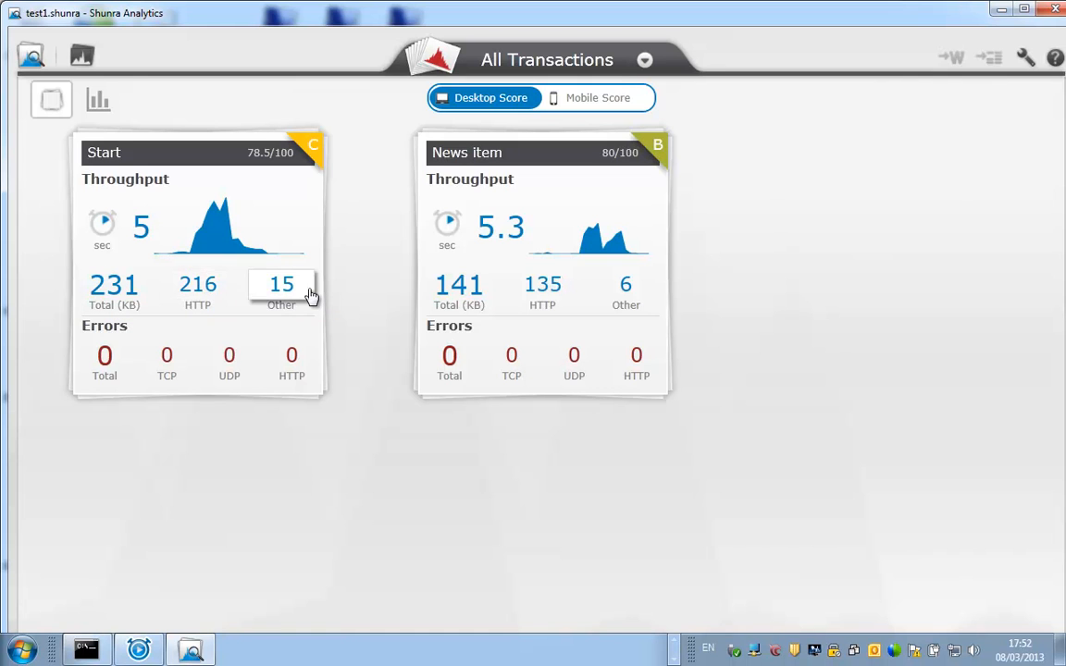
Examine the Start transaction's HTTP Analysis, including the response content and response headers of the victim_hands.jpg image.
{"action": "left_click", "coordinate": [310, 295]}
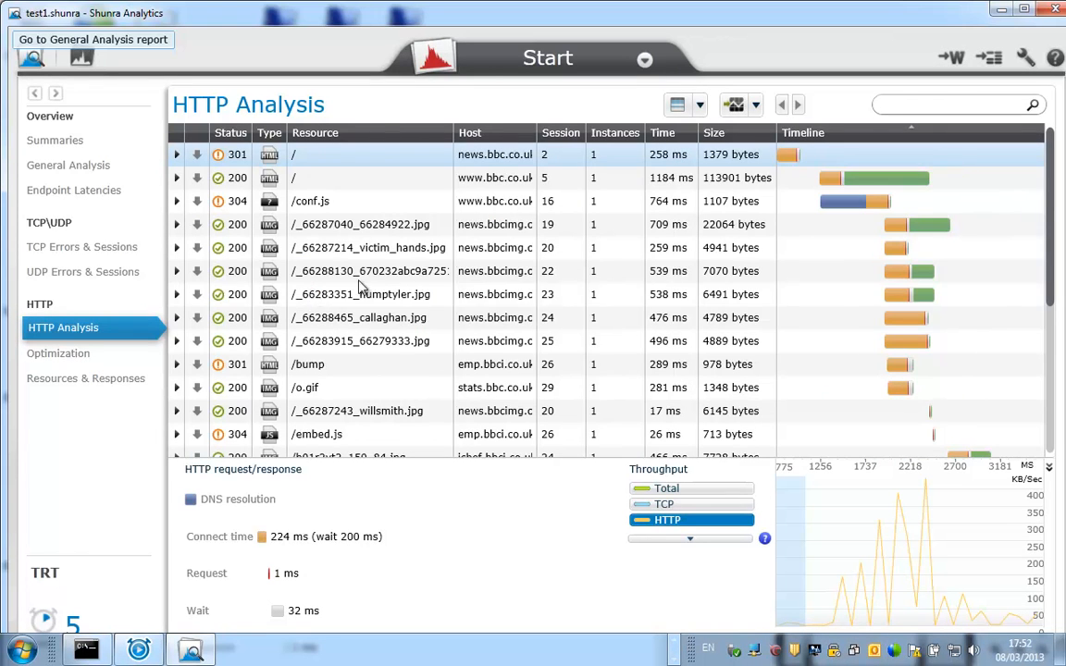
{"action": "left_click_drag", "start_coordinate": [1049, 170], "coordinate": [1049, 146]}
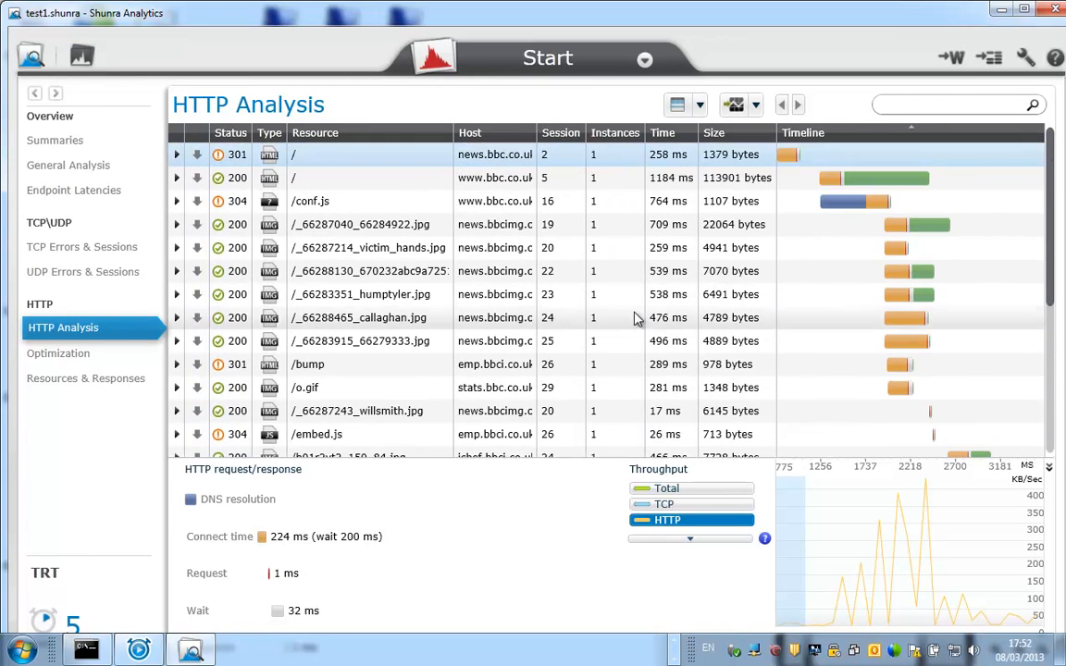
{"action": "left_click", "coordinate": [175, 248]}
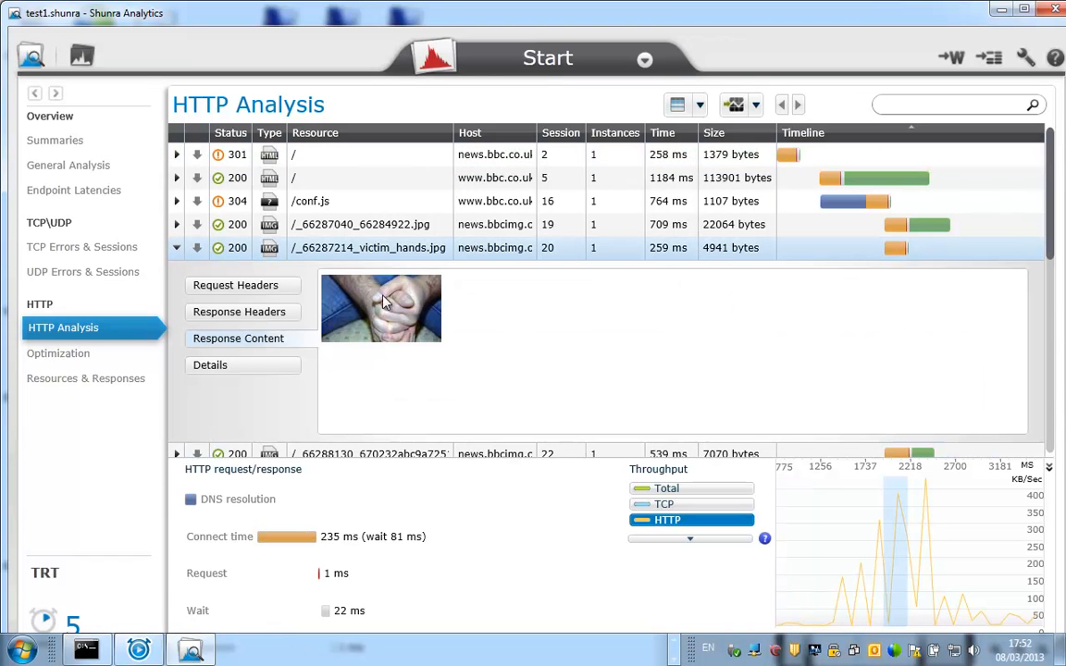
{"action": "left_click", "coordinate": [252, 315]}
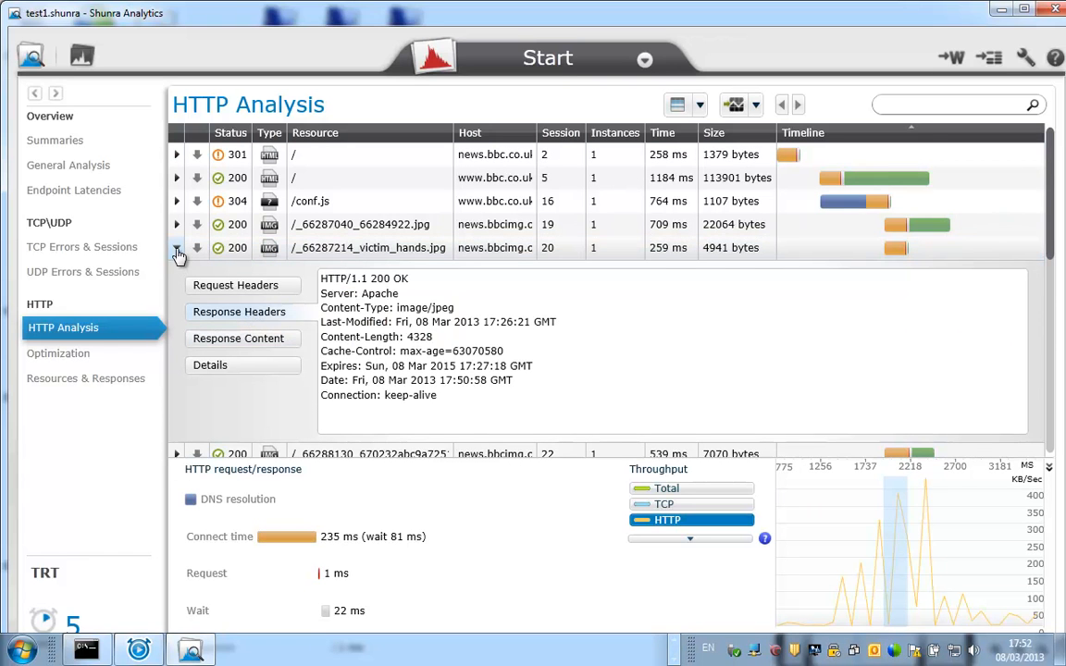
{"action": "left_click", "coordinate": [177, 250]}
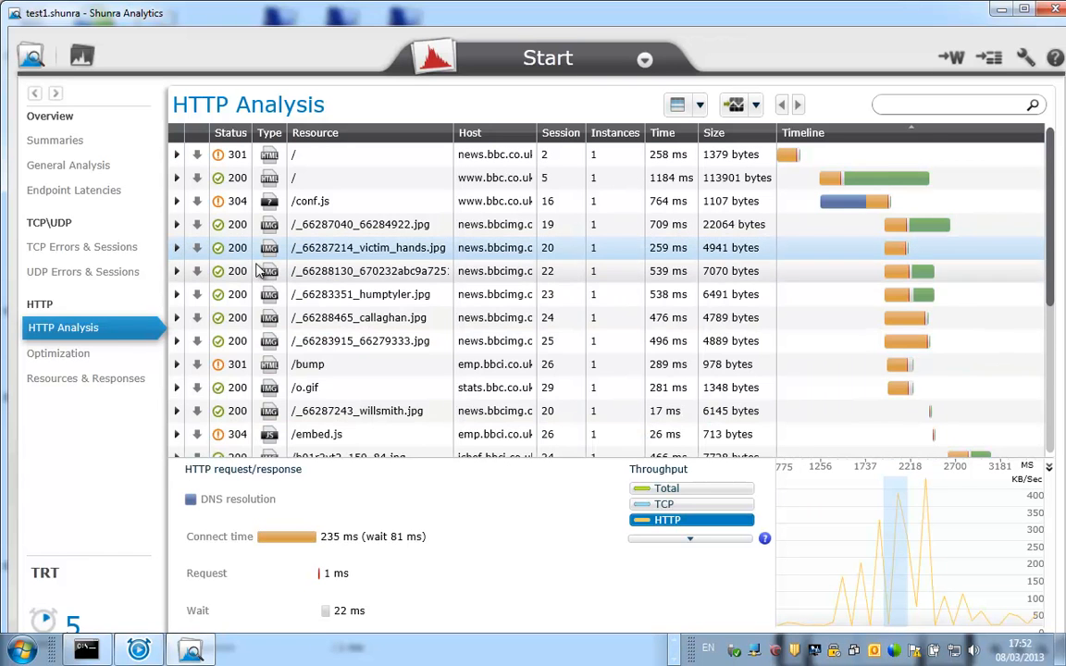
View the Start transaction's HTTP optimization recommendations and list the uncompressed responses under Compress Components.
{"action": "left_click", "coordinate": [58, 352]}
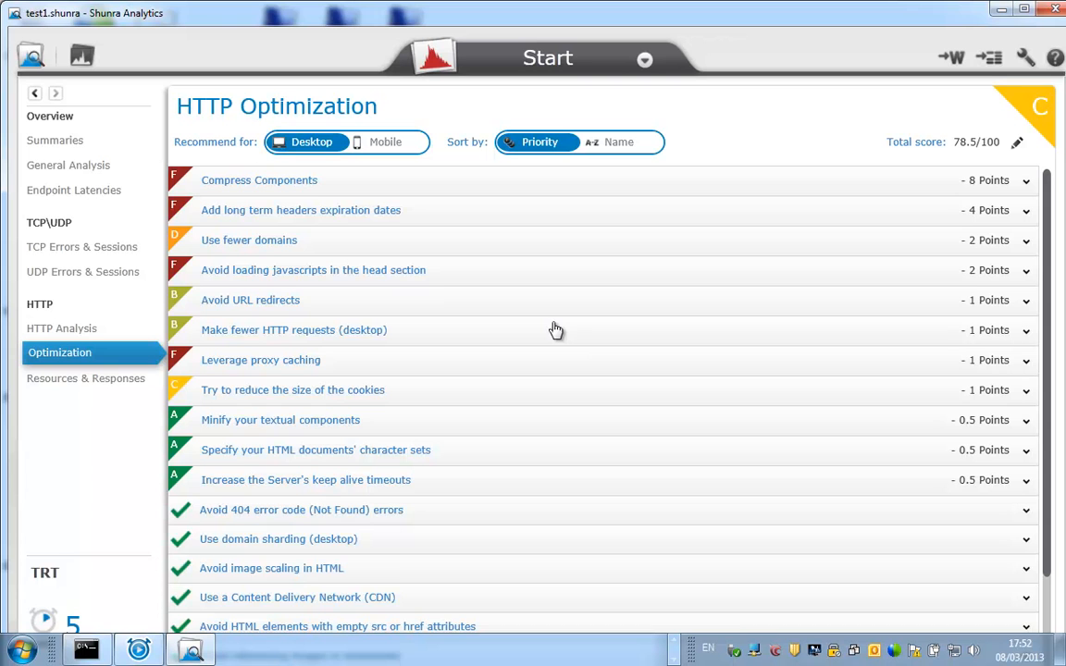
{"action": "left_click", "coordinate": [206, 181]}
{"action": "left_click", "coordinate": [176, 211]}
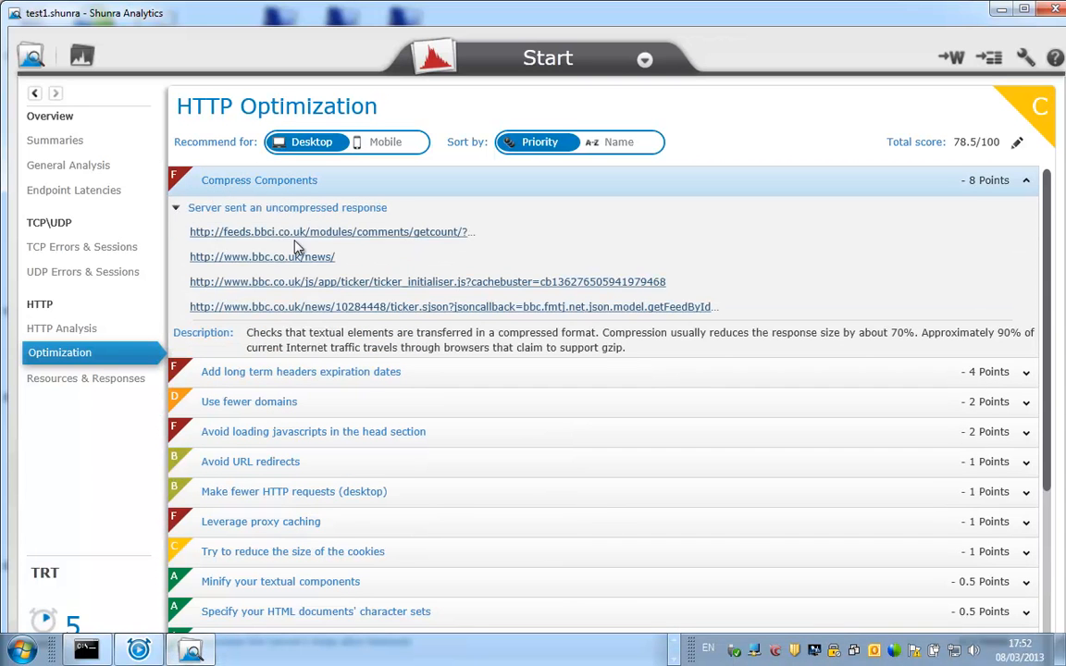